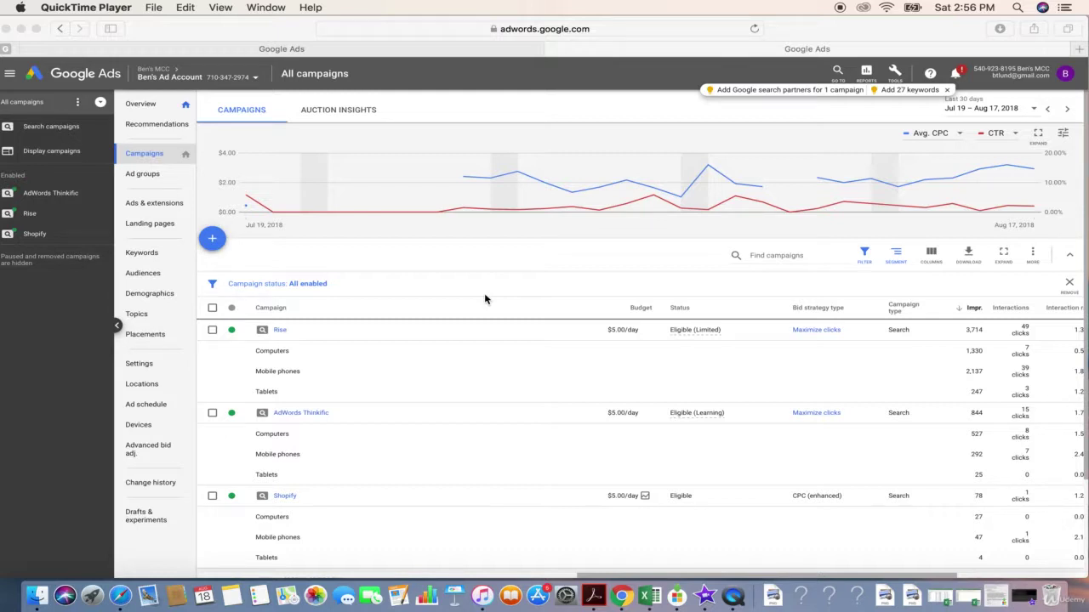
- Open the Rise campaign's settings and view its location targeting, including the target and exclude location options
left_click(279, 333)
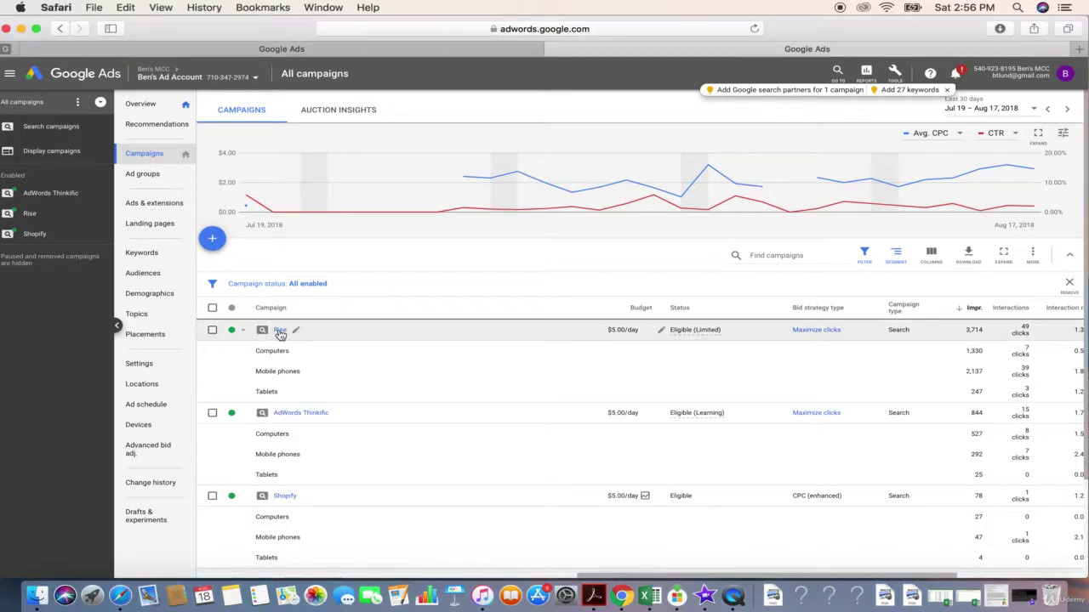
left_click(279, 331)
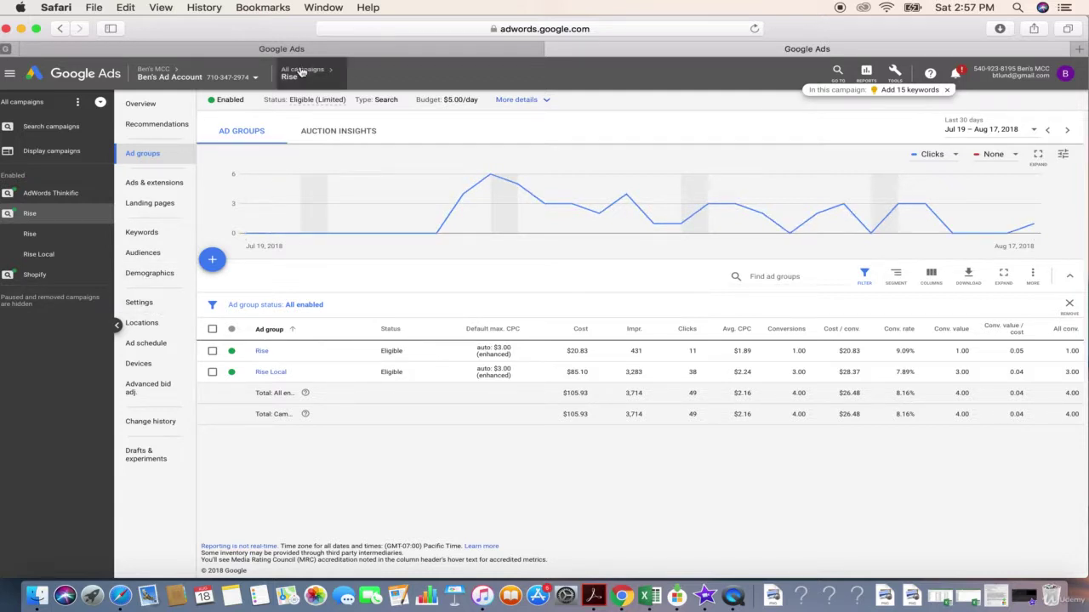
left_click(140, 303)
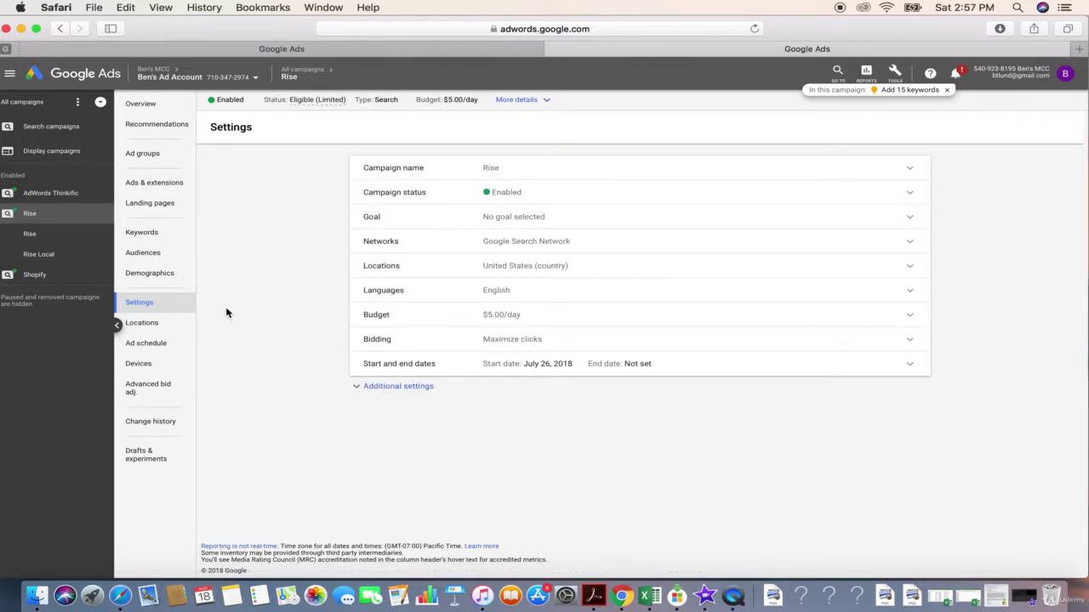
left_click(521, 270)
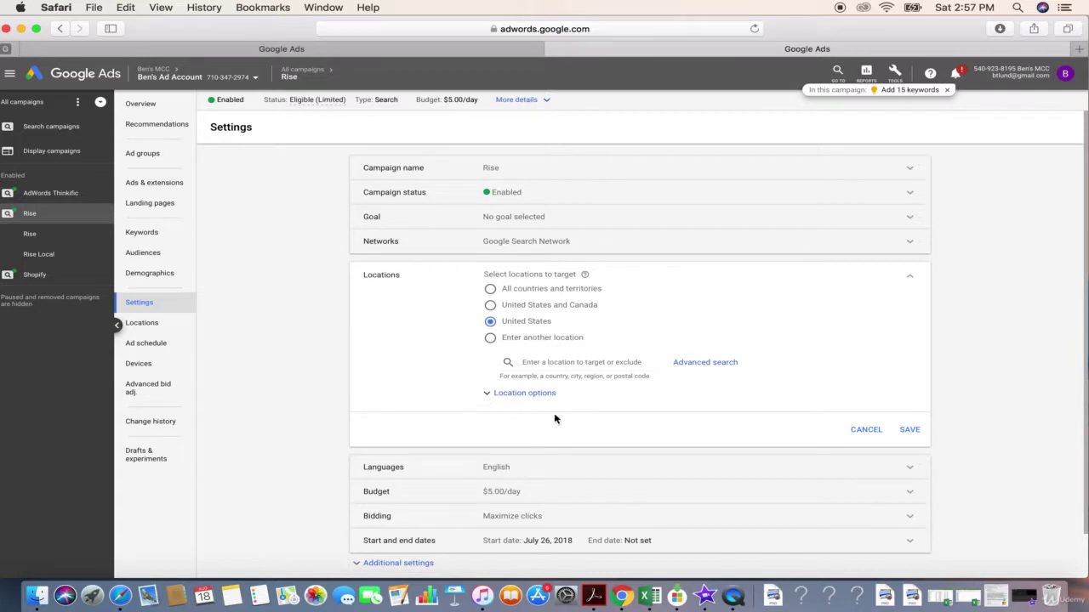
left_click(519, 397)
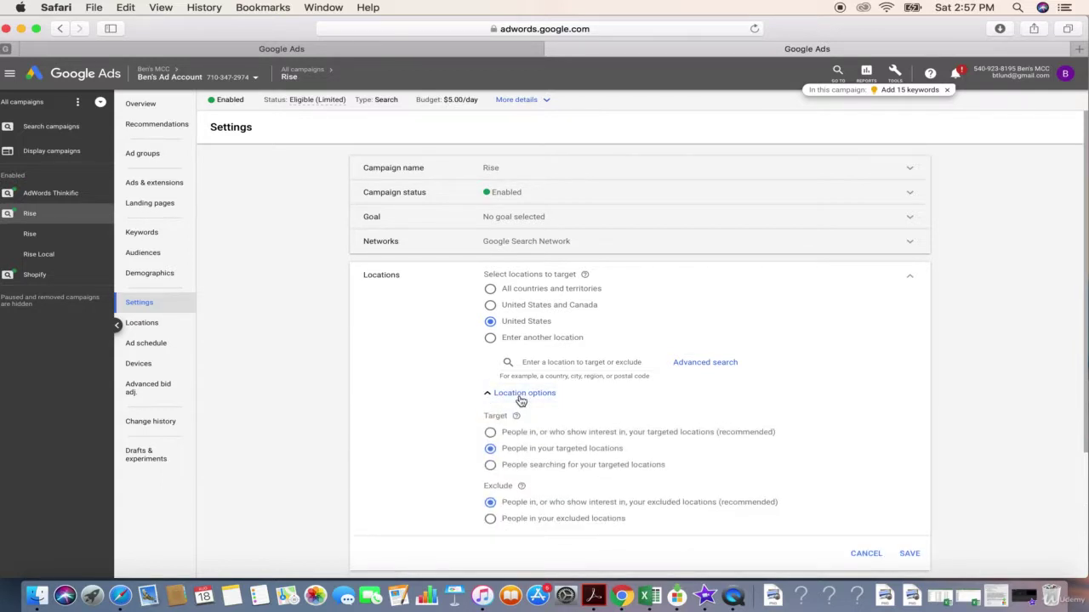
scroll(560, 456, "down", 1)
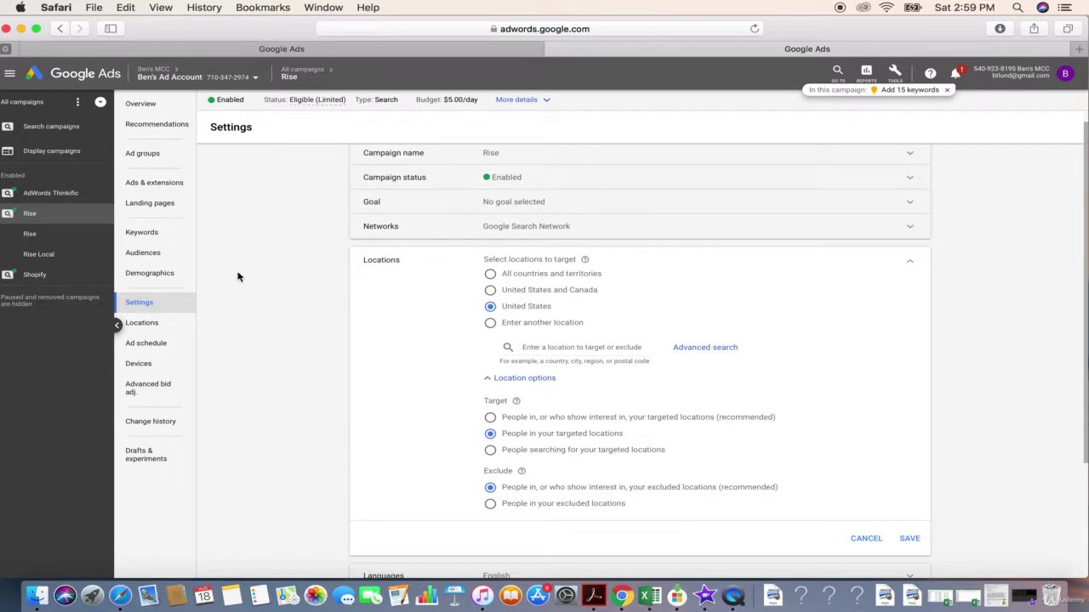
- View the user location report for the Rise campaign
left_click(157, 327)
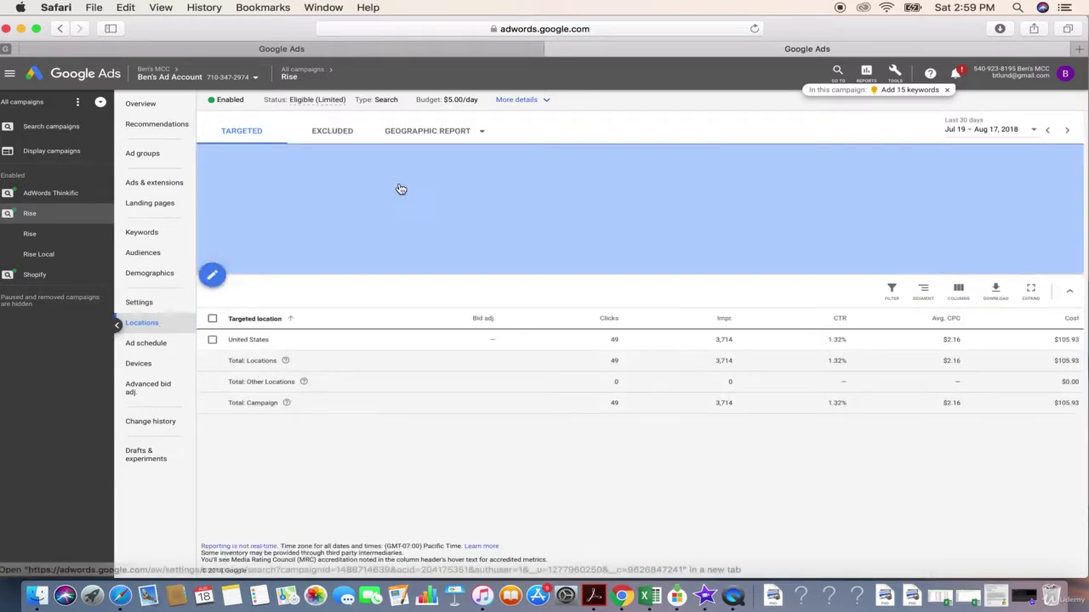
left_click(446, 132)
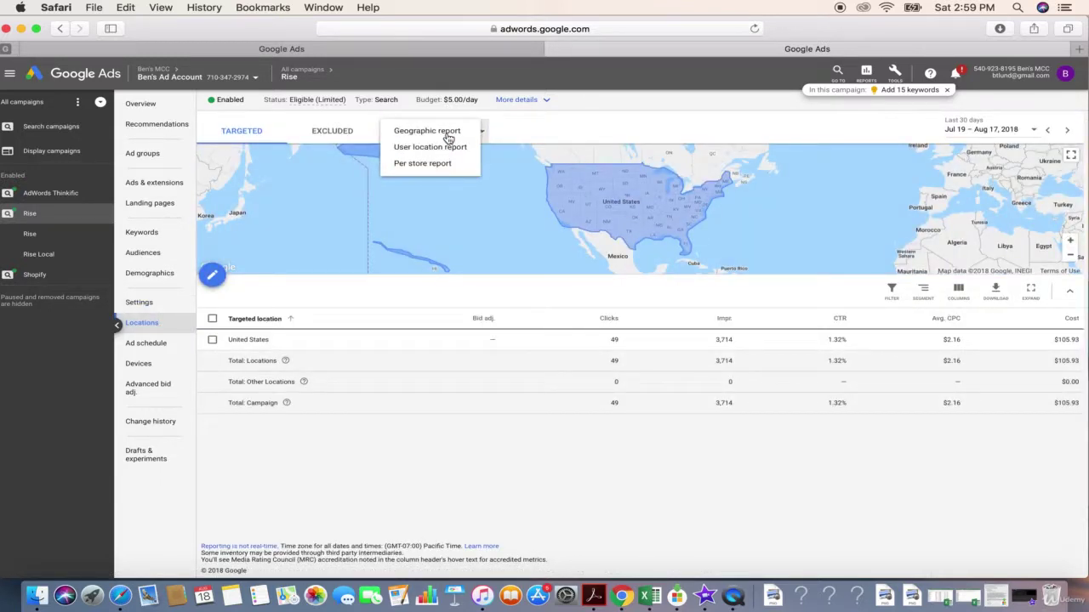
left_click(438, 148)
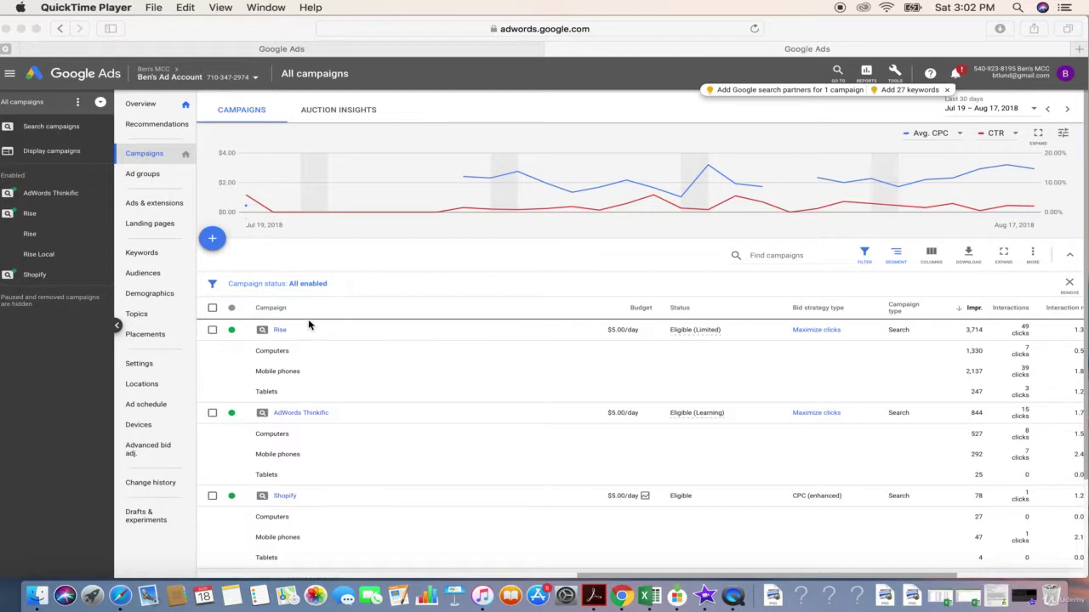
- Open the audiences of the Rise ad group within the Rise campaign
left_click(281, 333)
left_click(280, 332)
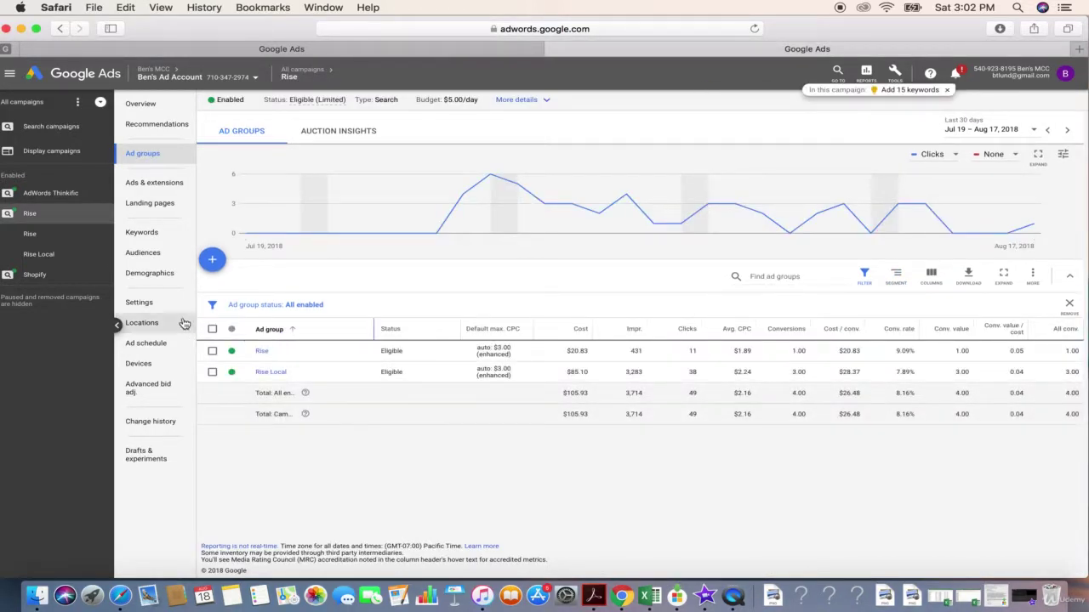
left_click(261, 352)
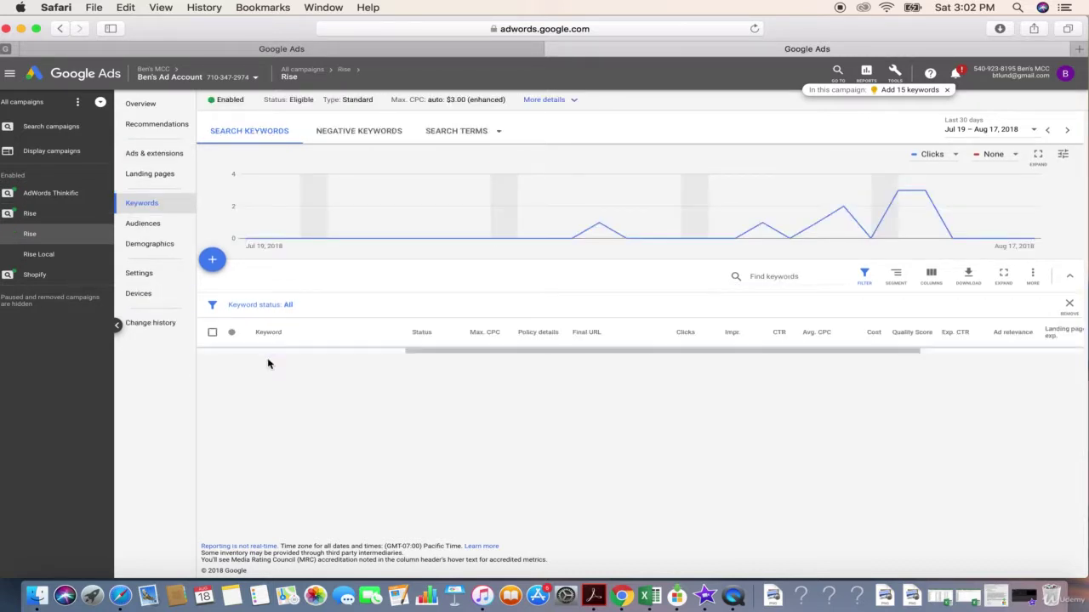
left_click(147, 226)
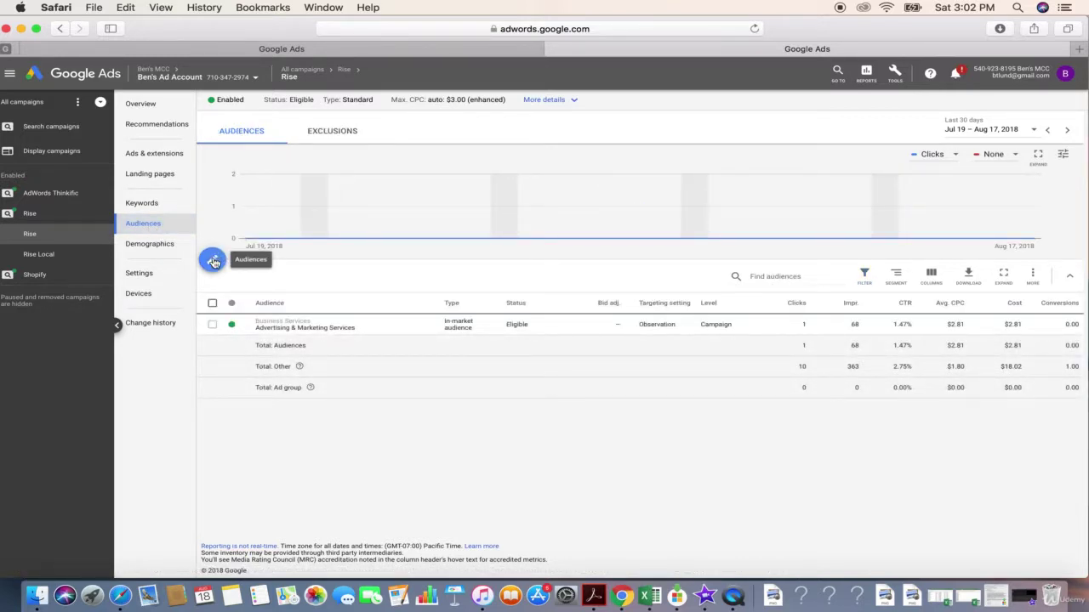
- Open the audience editor and set audiences to be added at campaign level for Rise
left_click(213, 262)
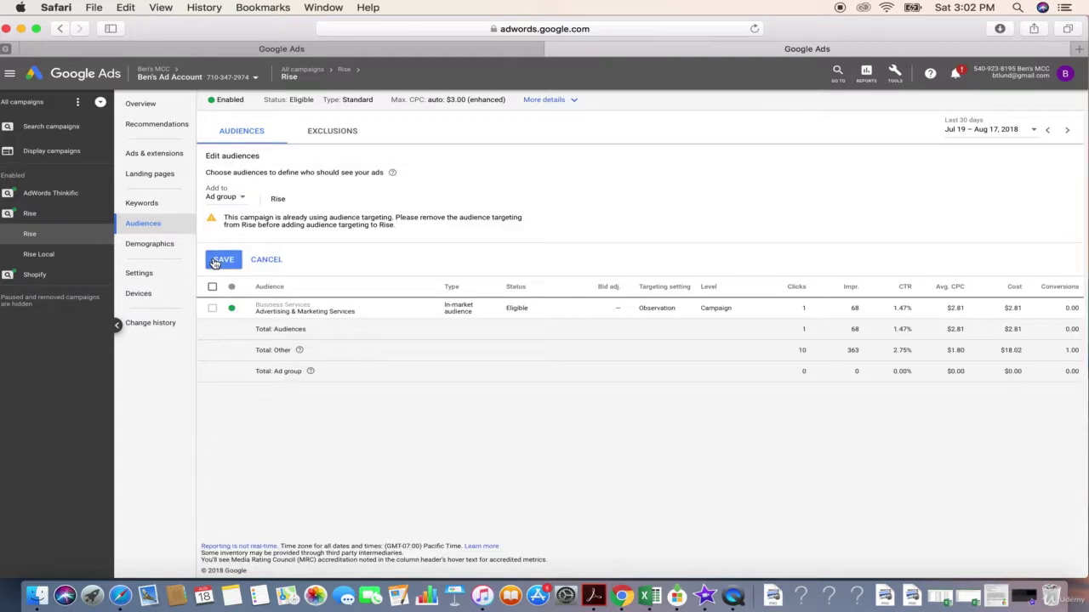
left_click(232, 262)
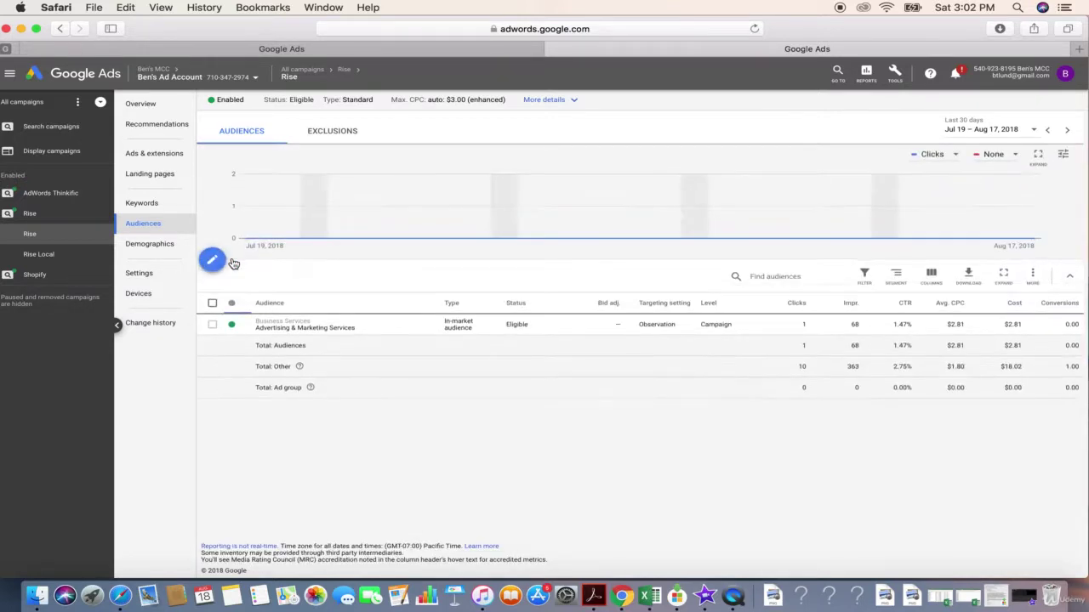
left_click(214, 261)
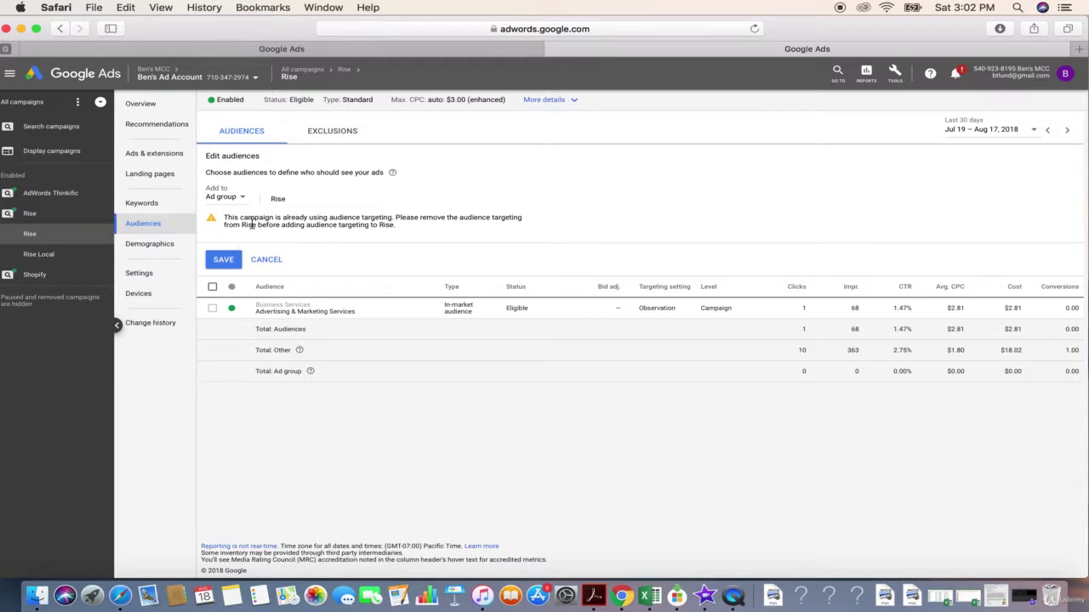
left_click(233, 198)
left_click(233, 209)
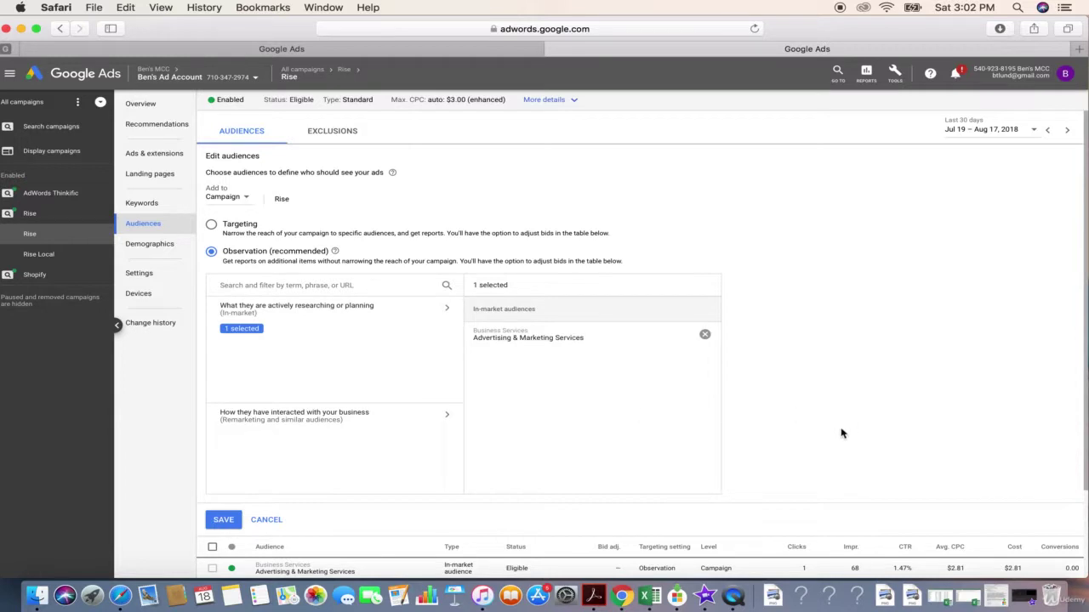
- Switch the Rise campaign's audience setting to Targeting and return it to Observation
scroll(841, 434, "down", 2)
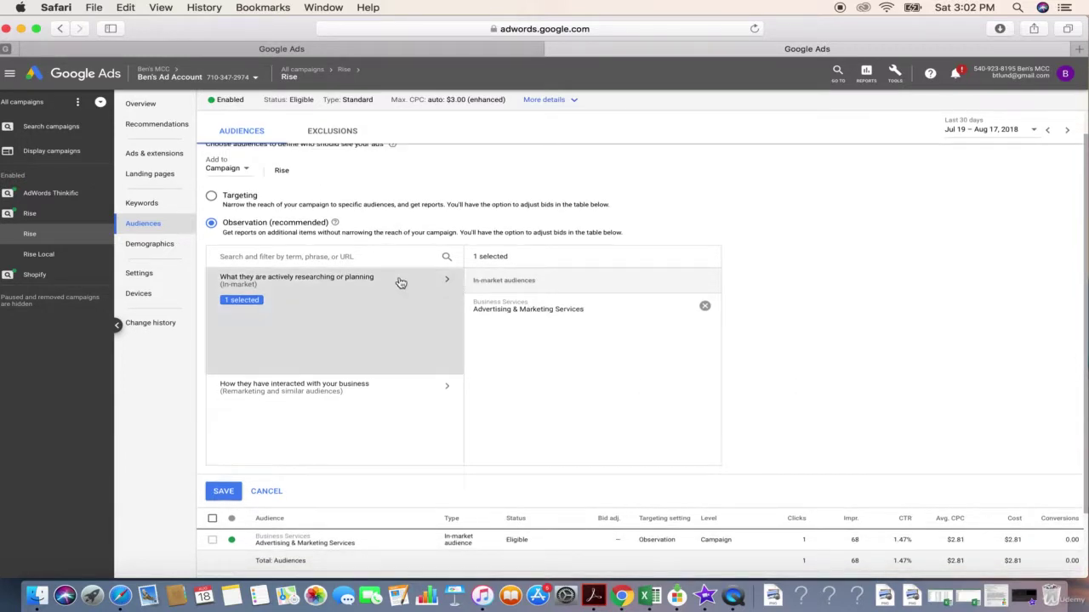
left_click(244, 204)
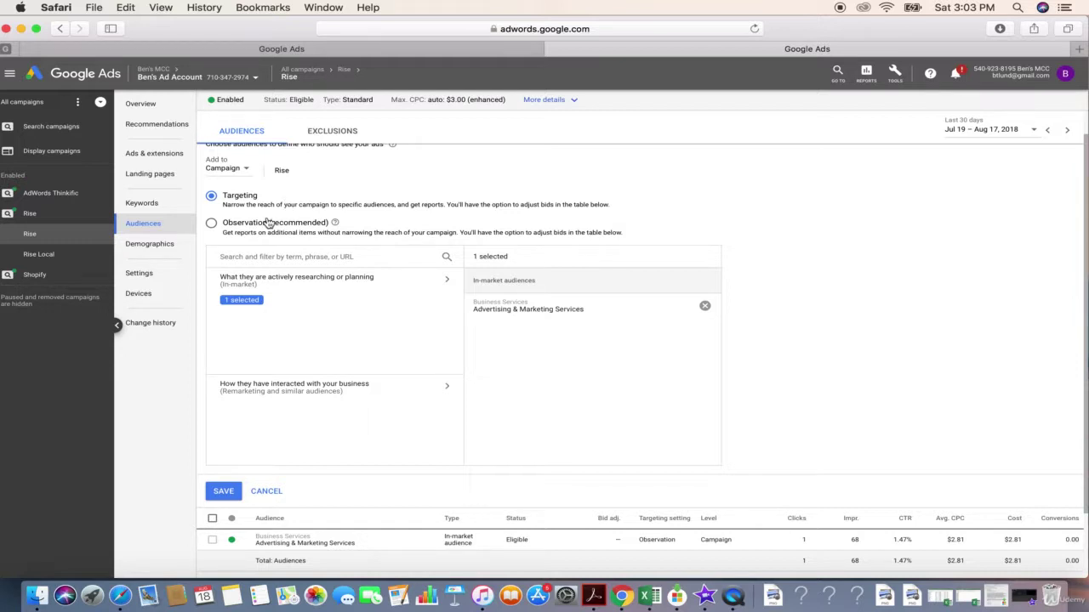
left_click(212, 223)
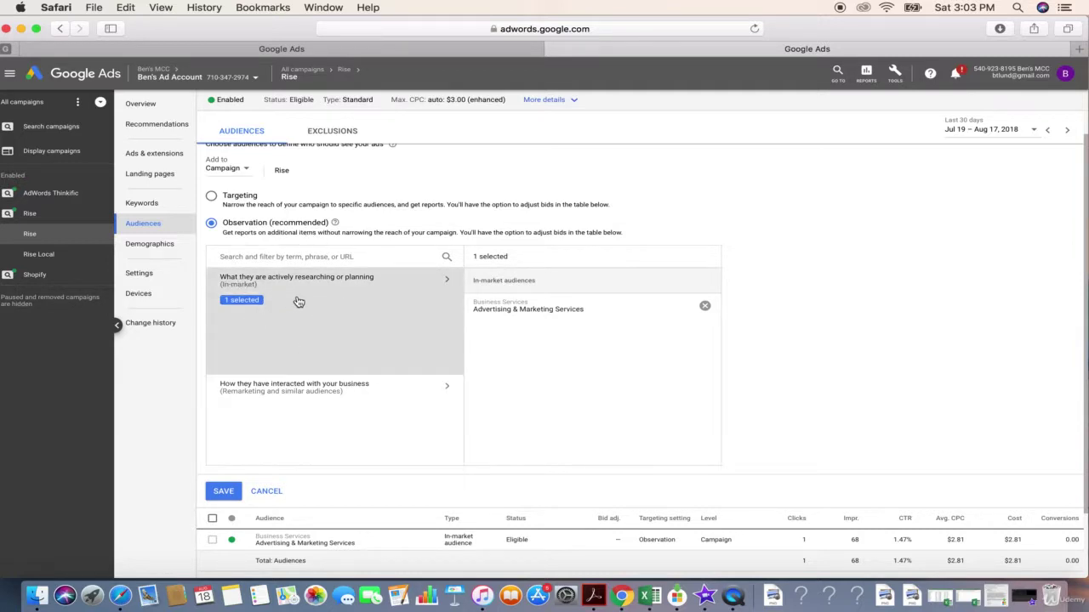
- Look through the in-market audience categories for what people are actively researching or planning, and save the audience settings
left_click(348, 319)
scroll(281, 389, "down", 3)
scroll(282, 388, "down", 2)
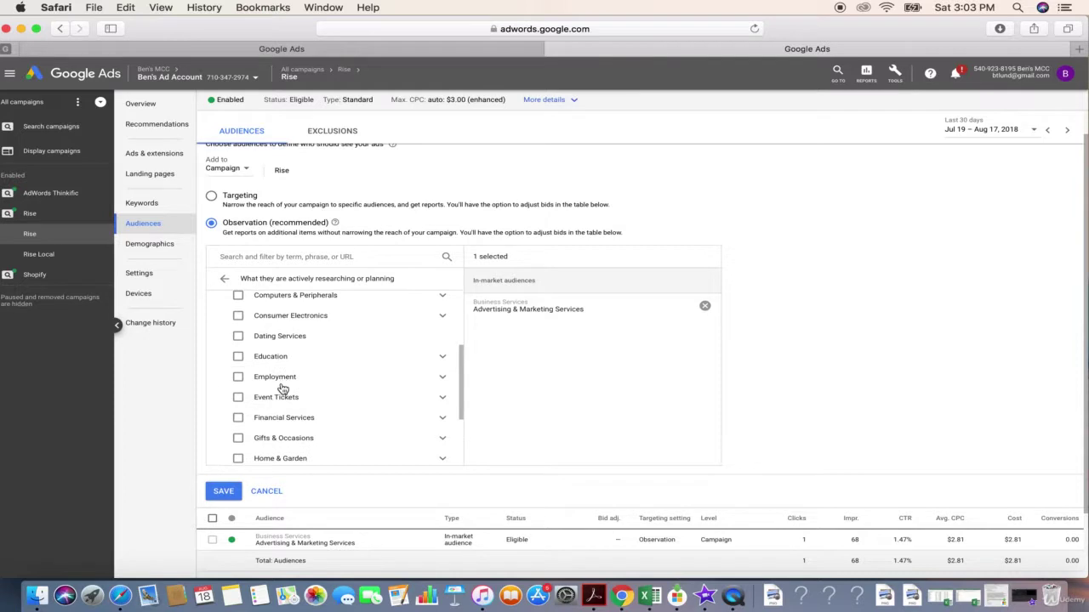
scroll(262, 420, "down", 3)
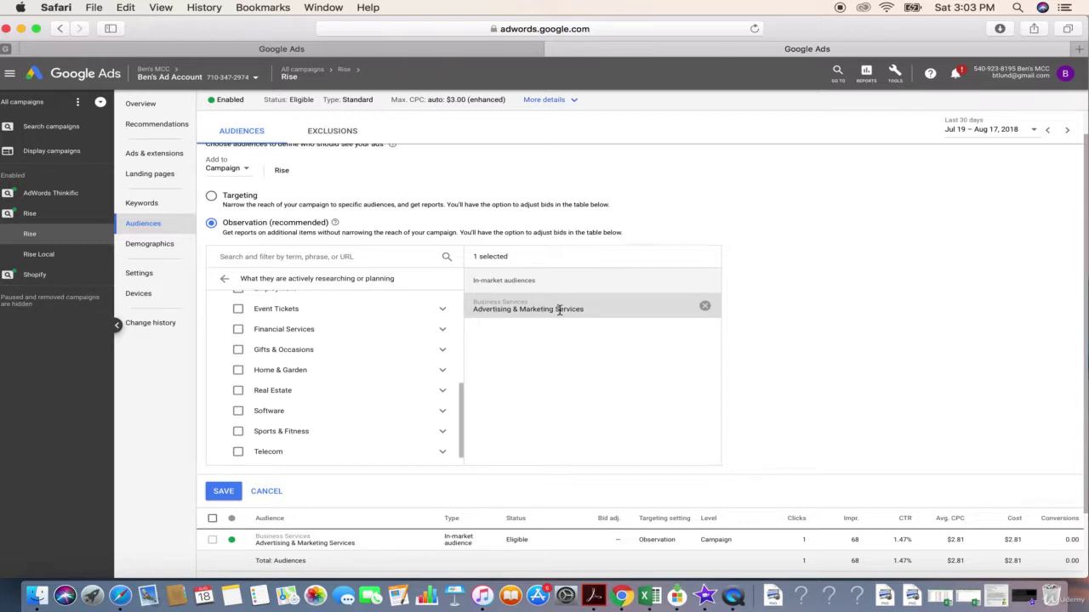
left_click(224, 492)
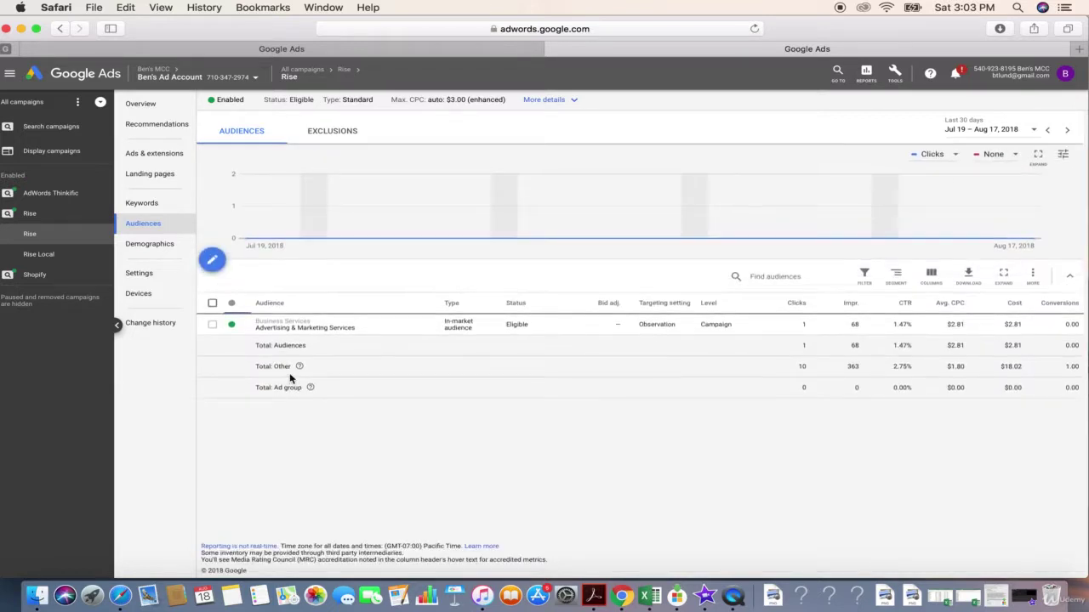
- Reopen the audience editor at campaign level and list the website visitors audiences among the remarketing options
left_click(211, 259)
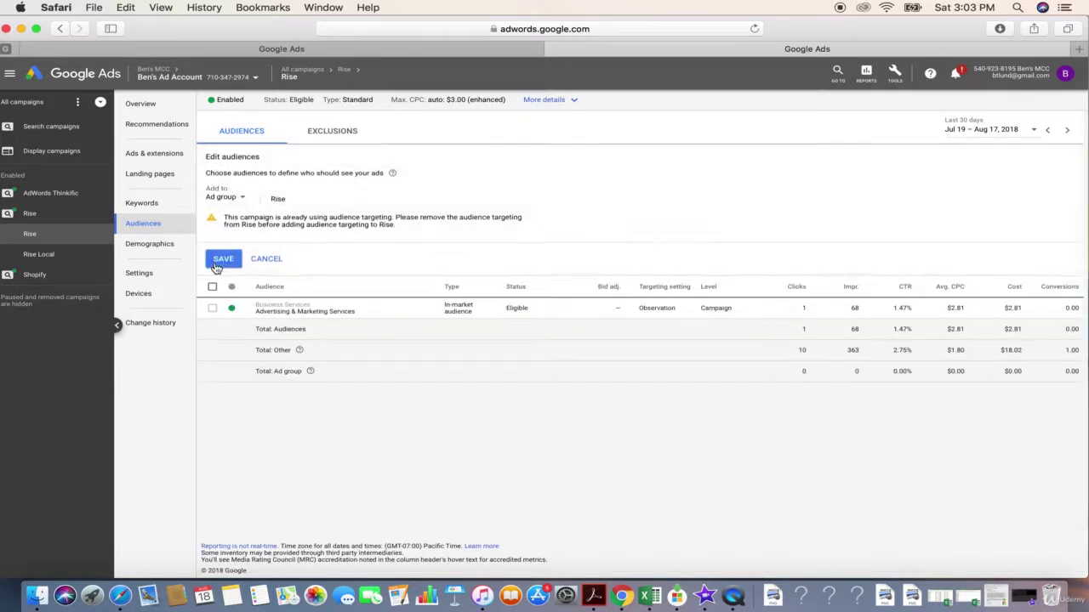
left_click(228, 199)
left_click(224, 202)
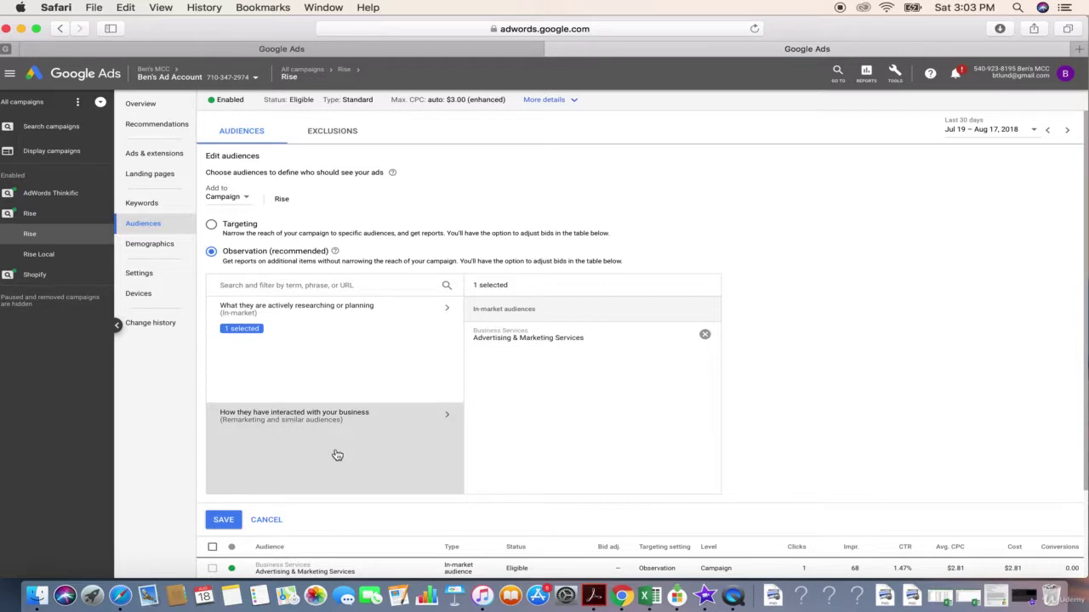
scroll(338, 456, "down", 1)
left_click(335, 407)
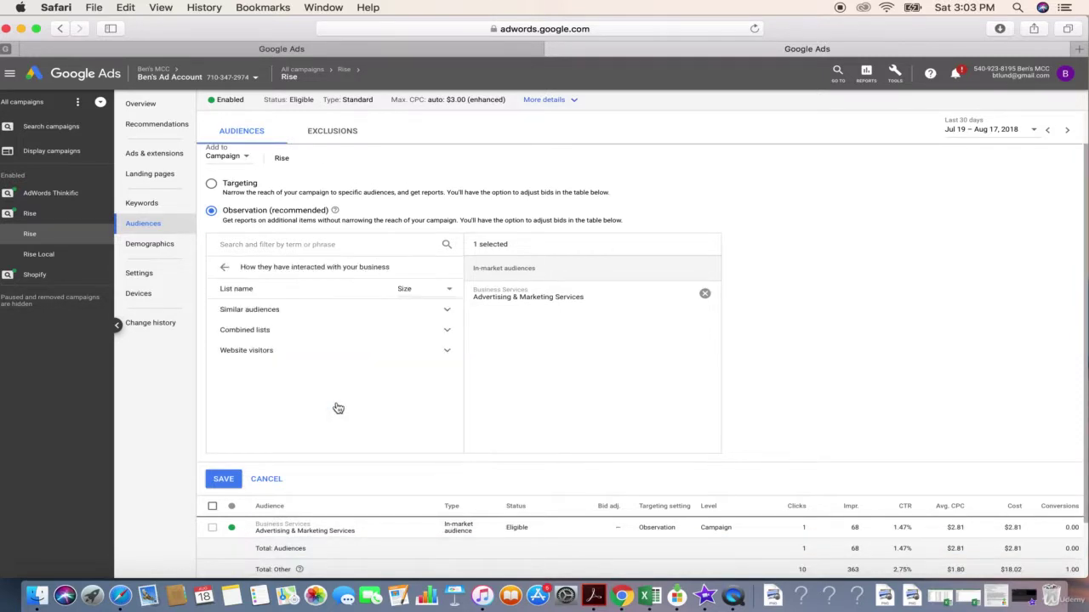
left_click(280, 359)
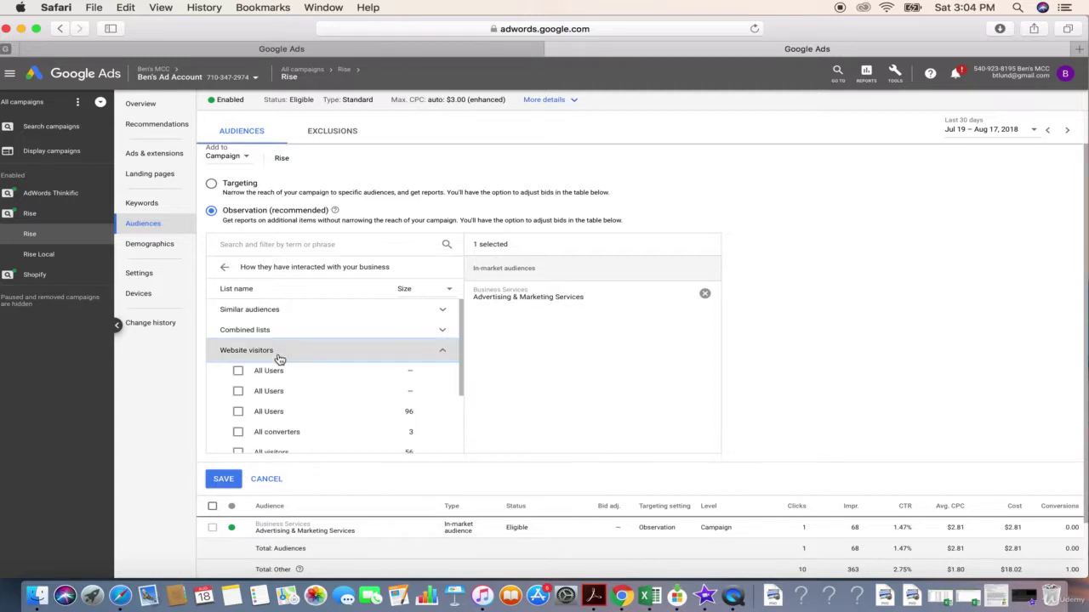
- Add the website visitor lists All Users (size 96) and Checkout to the Rise campaign under Observation and save
scroll(275, 417, "down", 1)
scroll(274, 417, "down", 2)
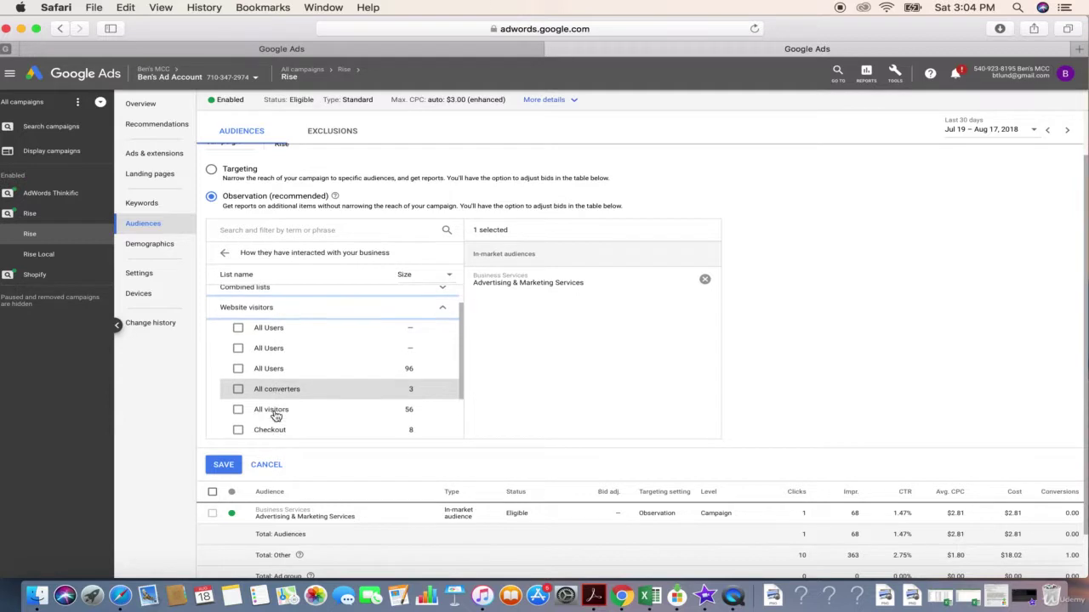
left_click(267, 367)
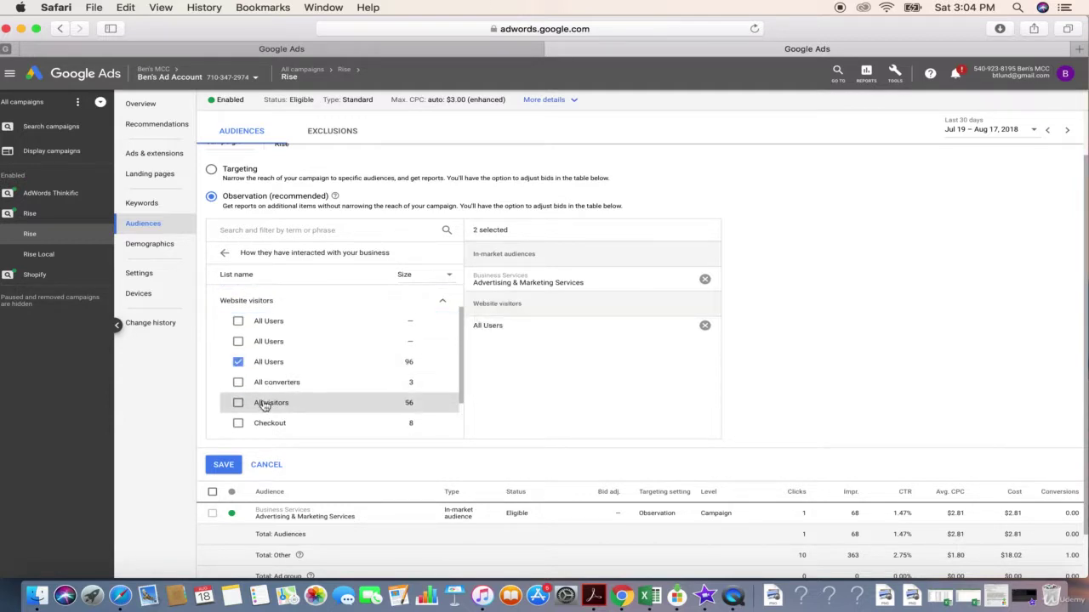
left_click(259, 421)
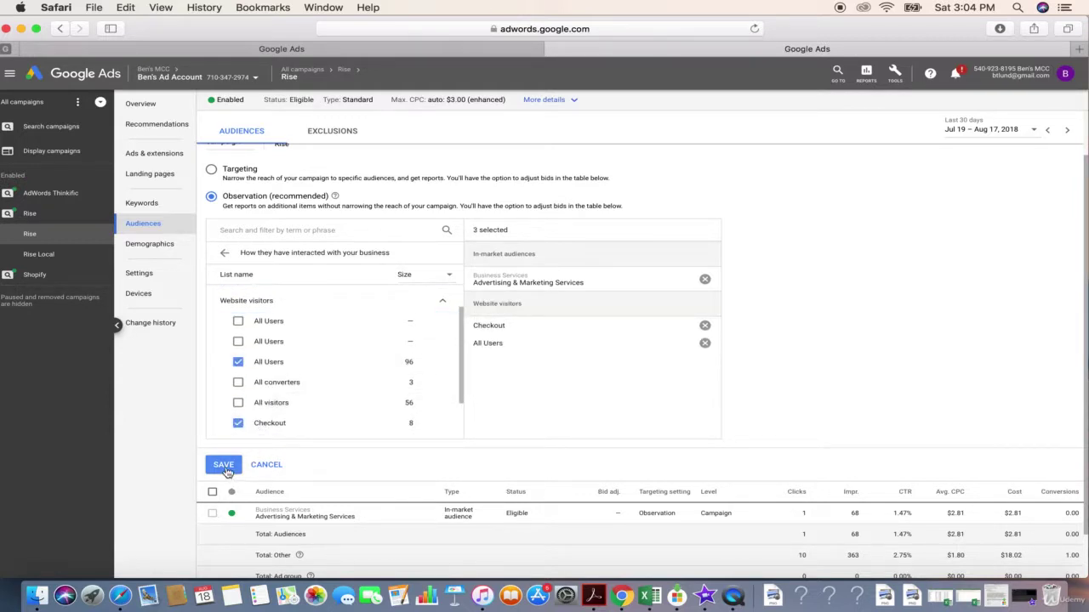
left_click(224, 467)
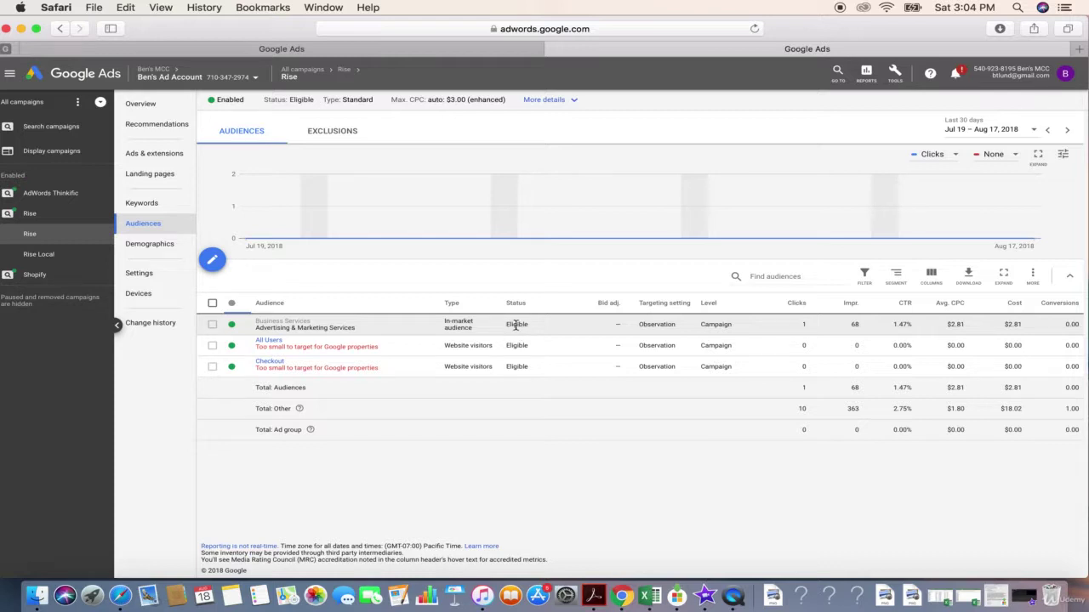
- Highlight the Advertising & Marketing Services in-market audience in the audiences table to examine it
left_click_drag(505, 330, 398, 316)
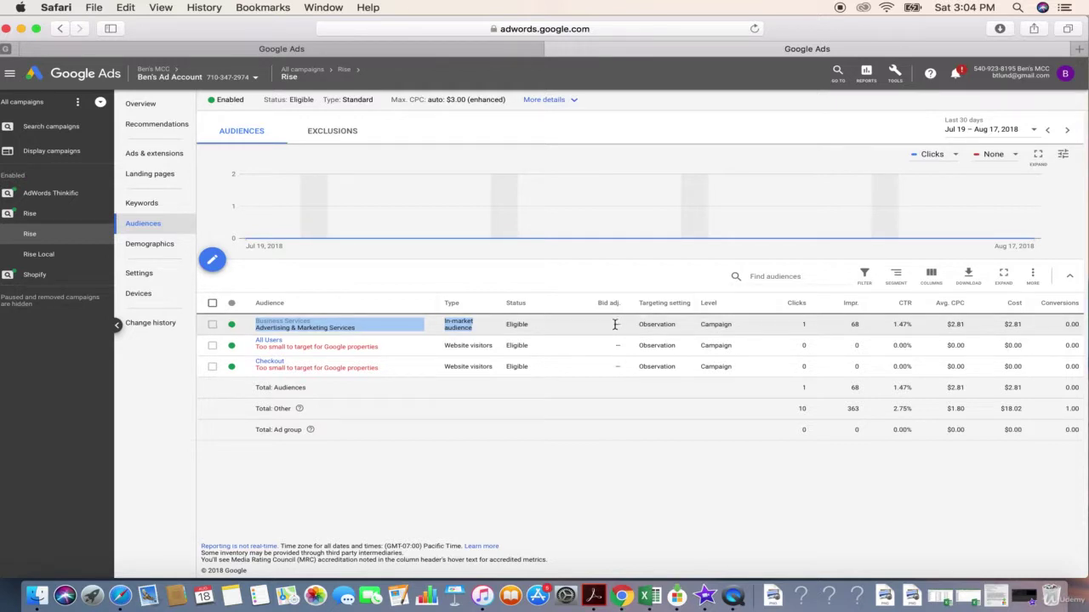
left_click(478, 348)
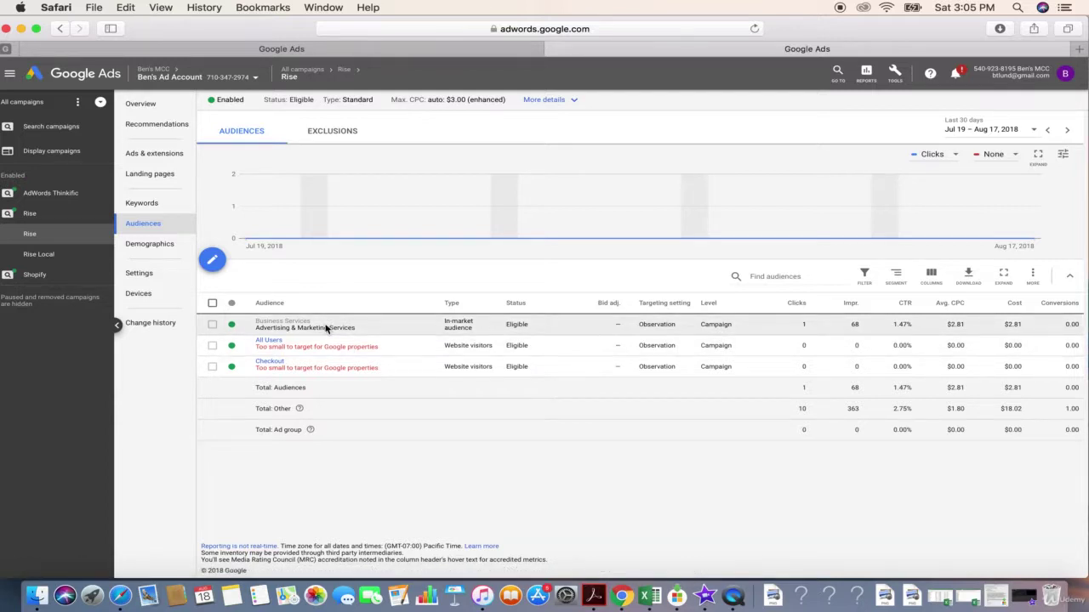
left_click_drag(355, 327, 255, 315)
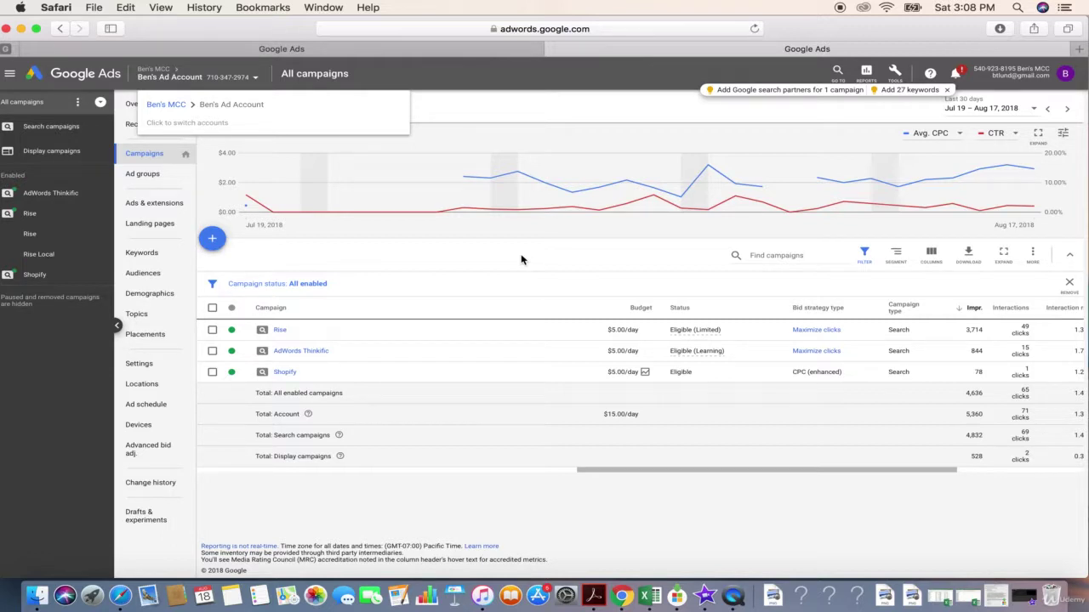
- Open the Rise campaign from the list of all campaigns
left_click(550, 102)
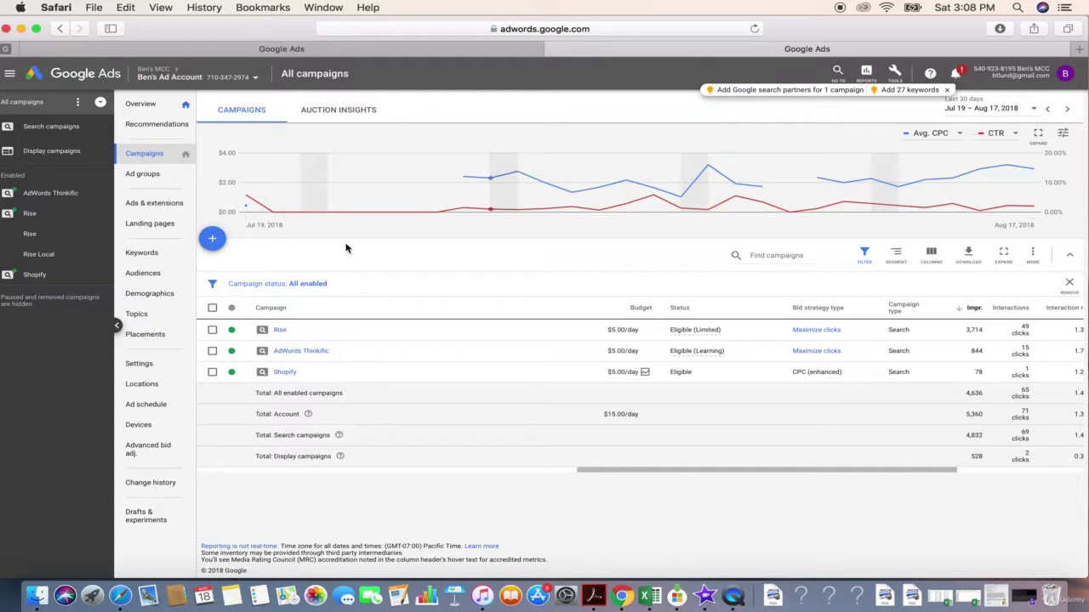
left_click(280, 331)
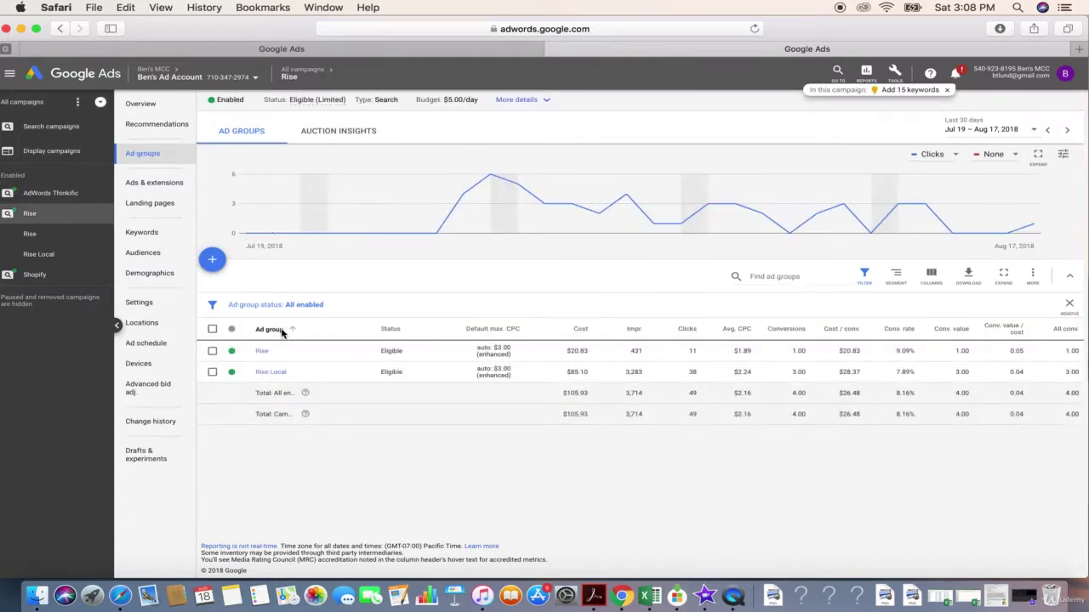
- Open the Rise ad group in the Rise campaign and review its ads and extensions
left_click(262, 352)
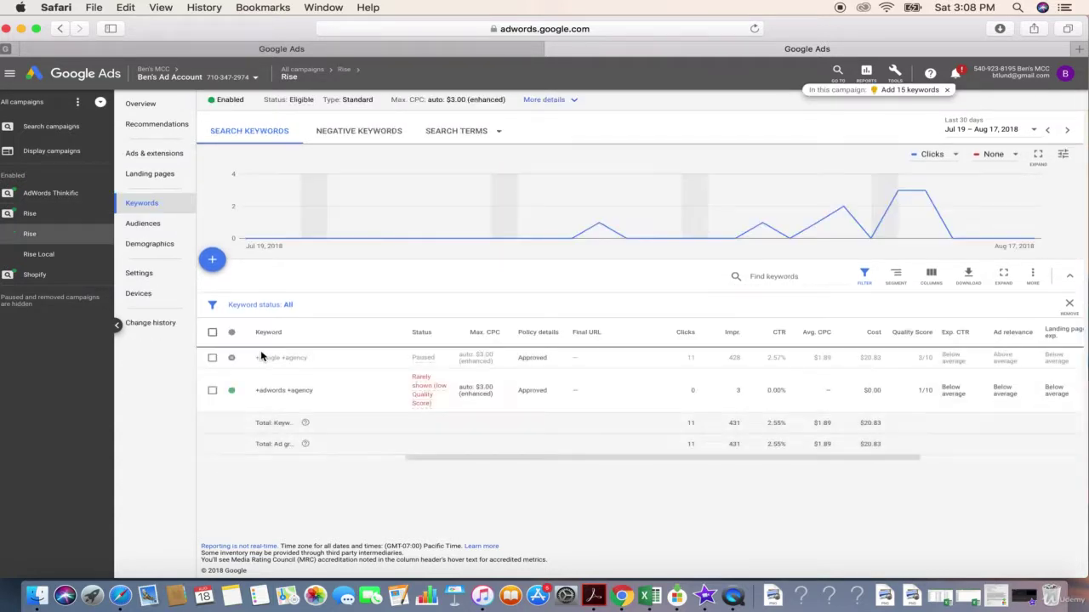
left_click(146, 154)
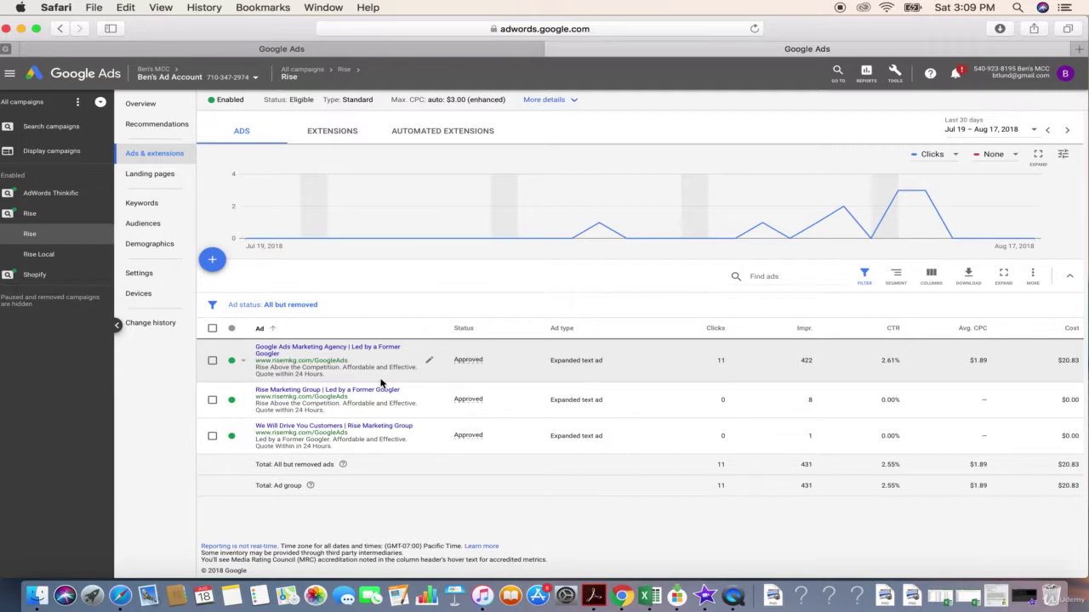
left_click(324, 133)
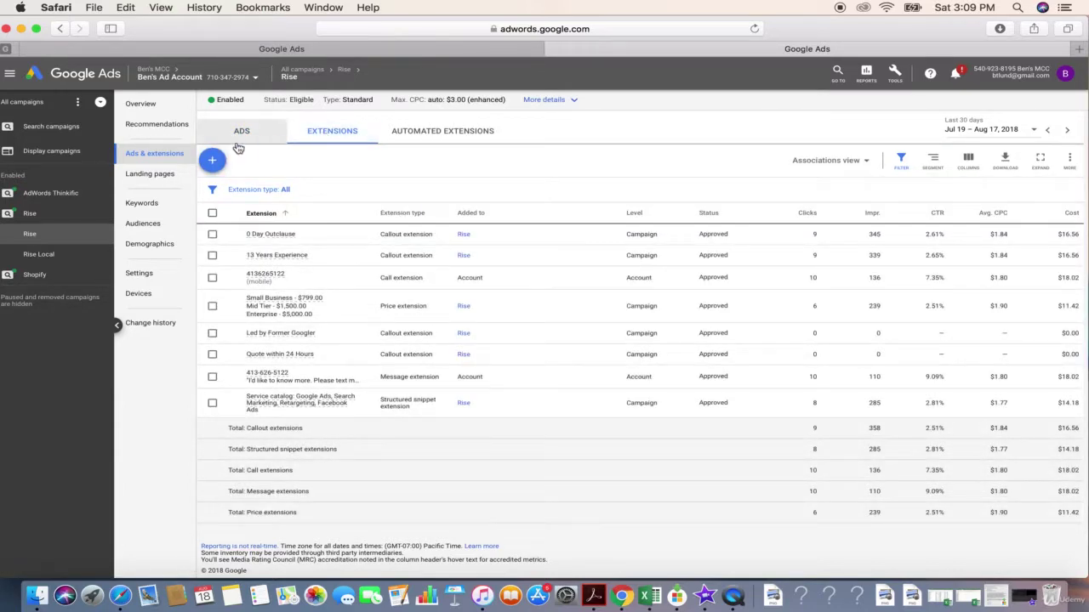
- Examine the form and ad preview for a new callout extension and leave it without saving
left_click(213, 161)
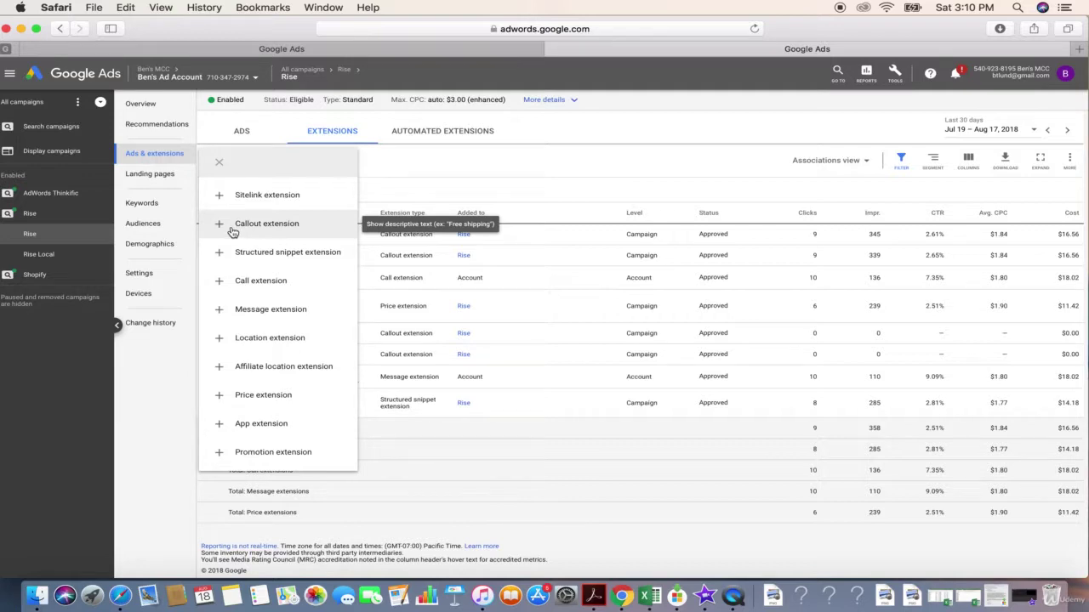
left_click(234, 231)
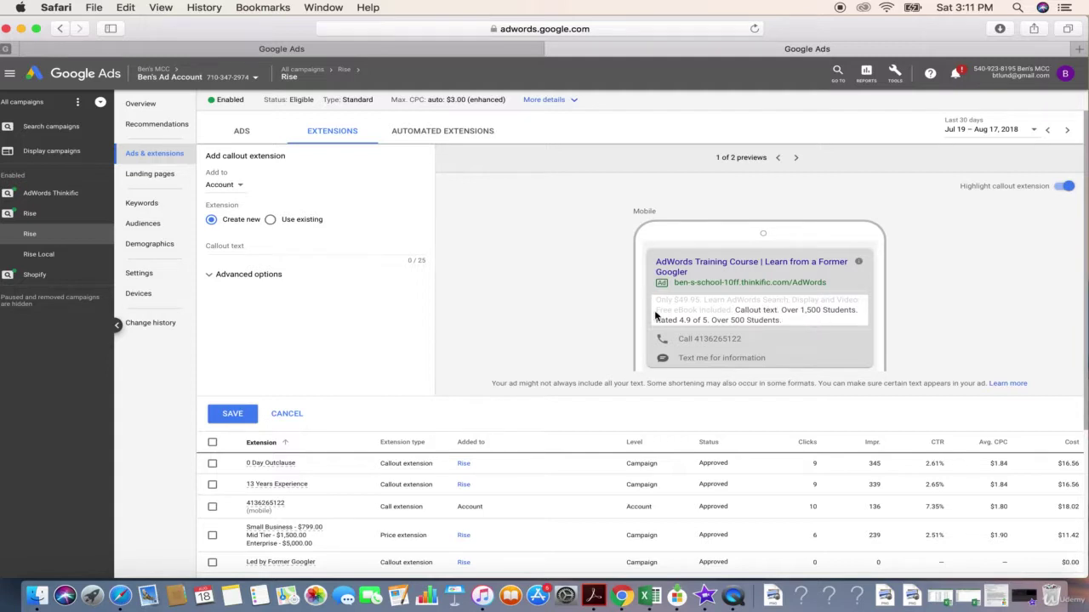
left_click(61, 31)
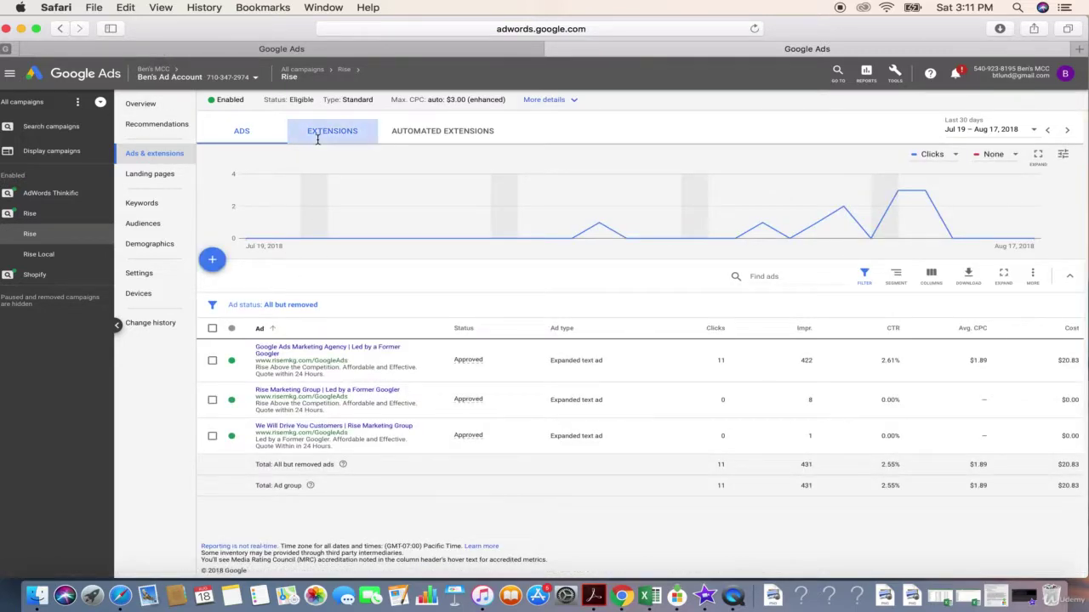
- Examine the header types offered for a new structured snippet extension and discard the form
left_click(317, 136)
left_click(219, 161)
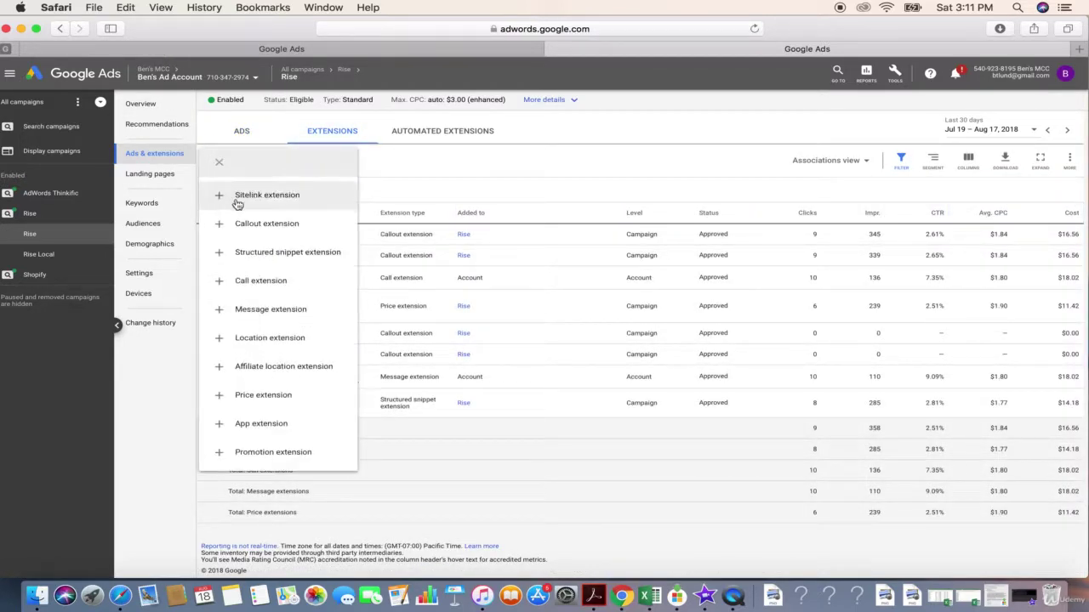
left_click(222, 254)
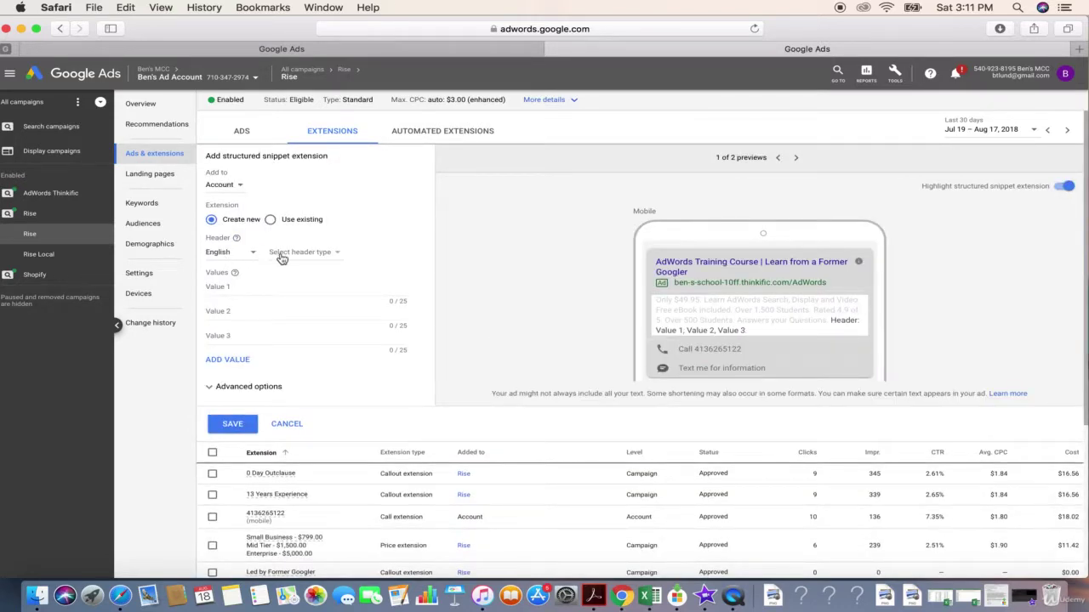
left_click(281, 254)
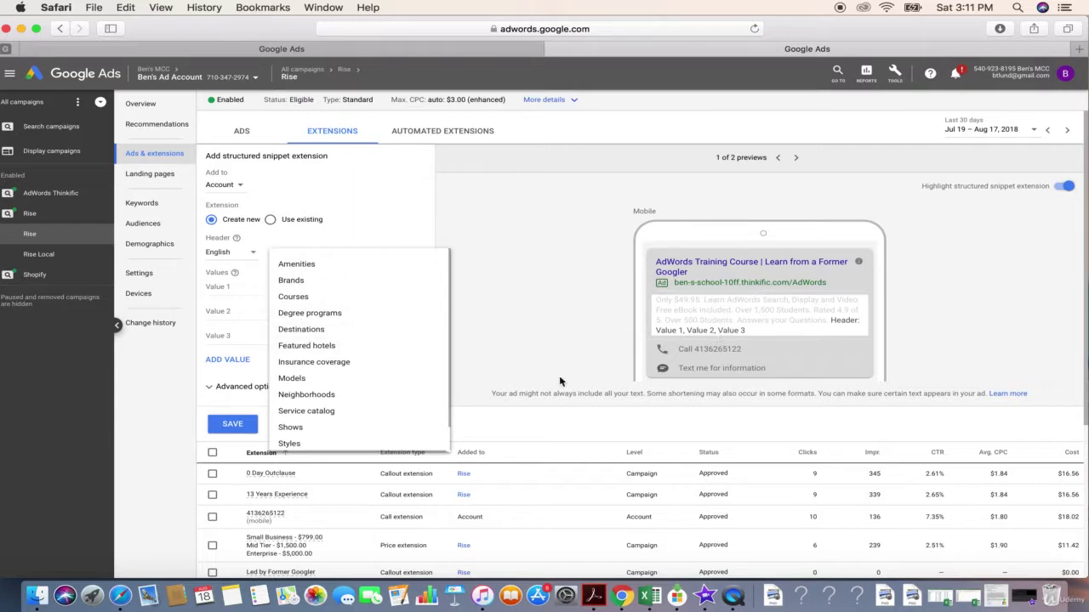
left_click(534, 387)
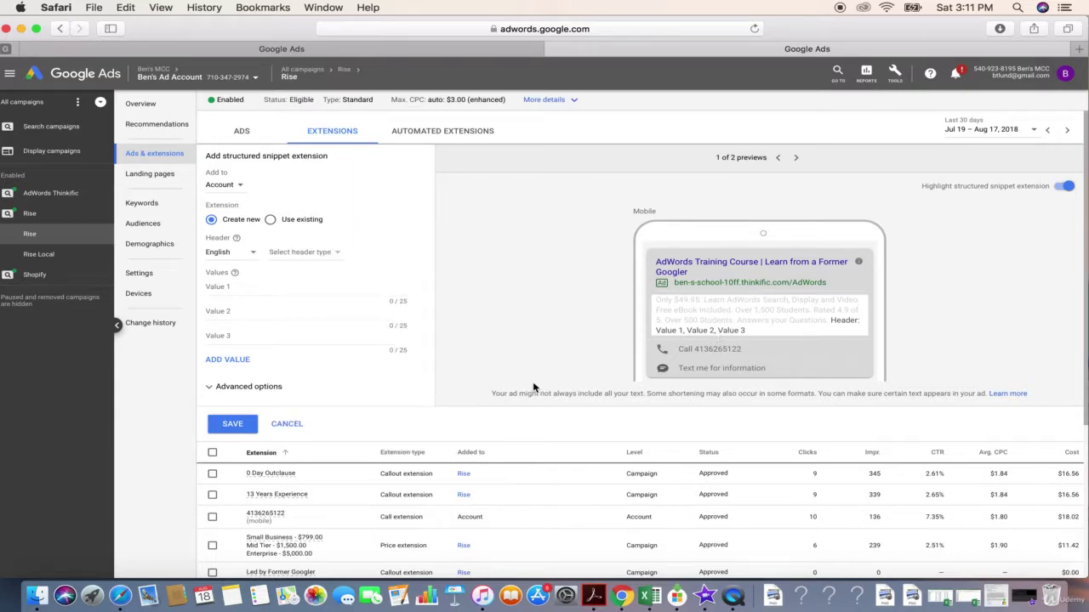
left_click(286, 422)
- Look through the extension types that can be added and return to the Rise ad group's ads
left_click(217, 168)
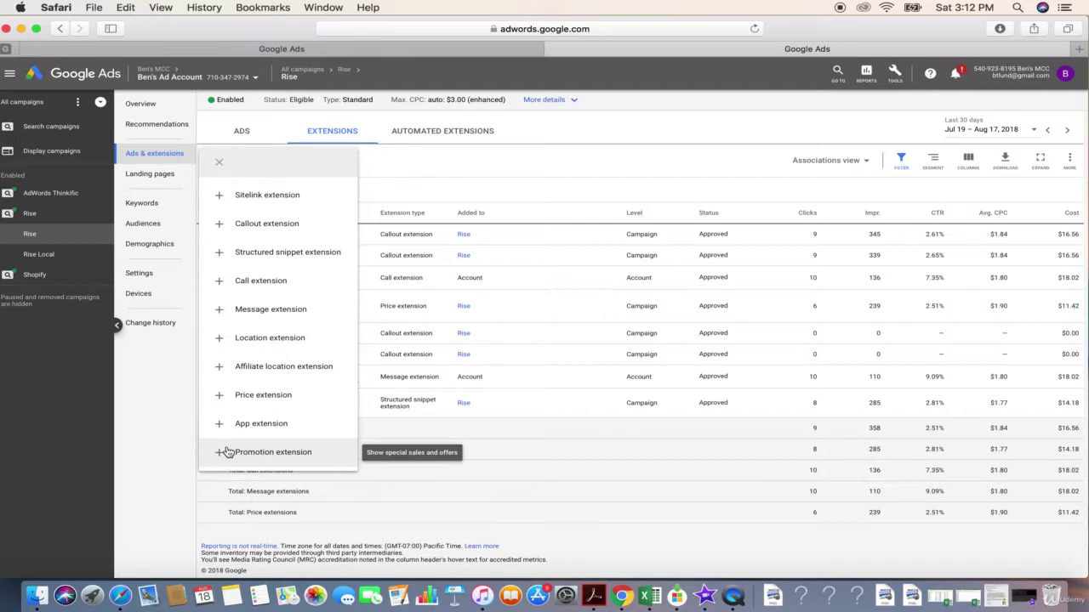
left_click(561, 170)
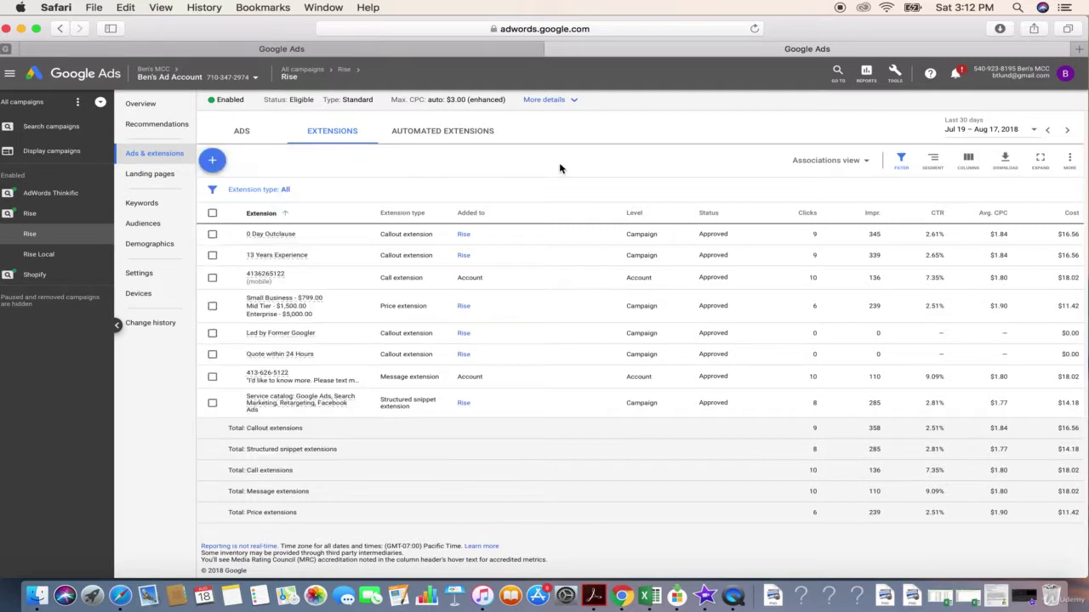
left_click(242, 135)
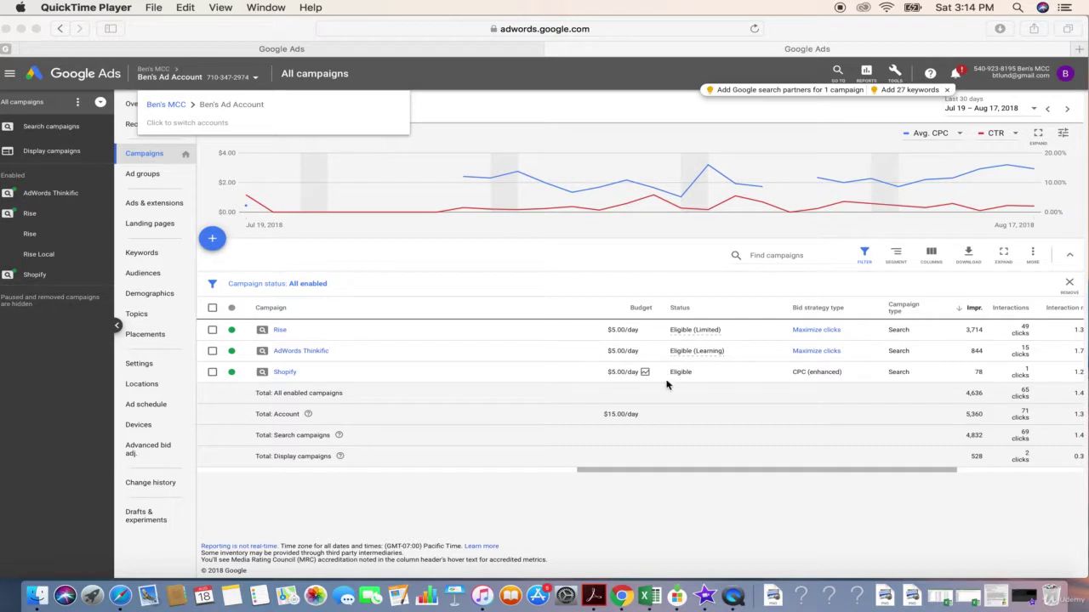
- Review the cost and conversion columns of all campaigns and segment the campaigns table by device
scroll(699, 408, "right", 5)
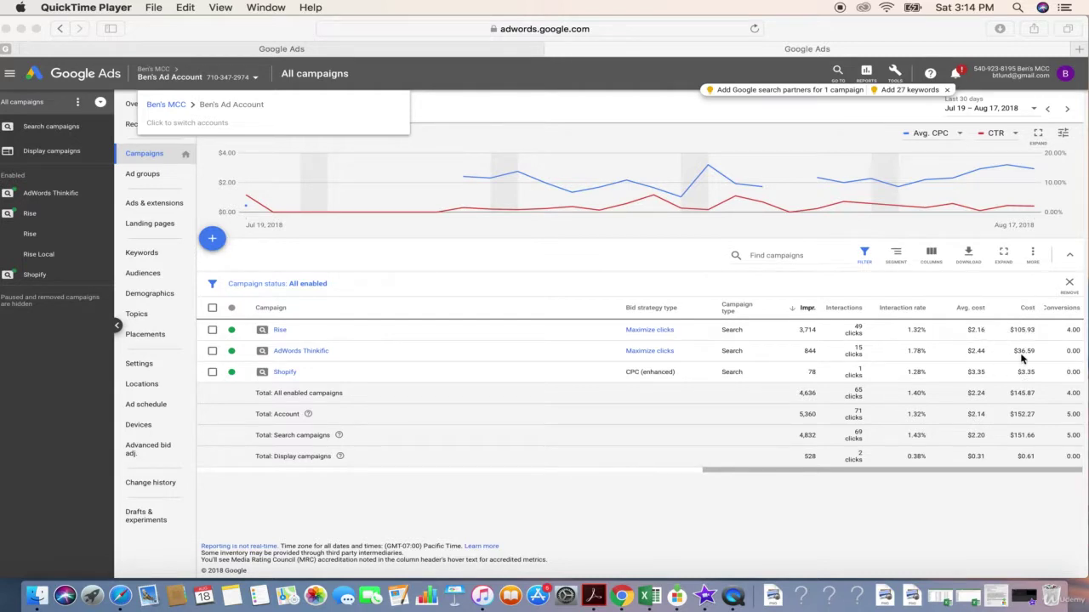
scroll(978, 342, "right", 1)
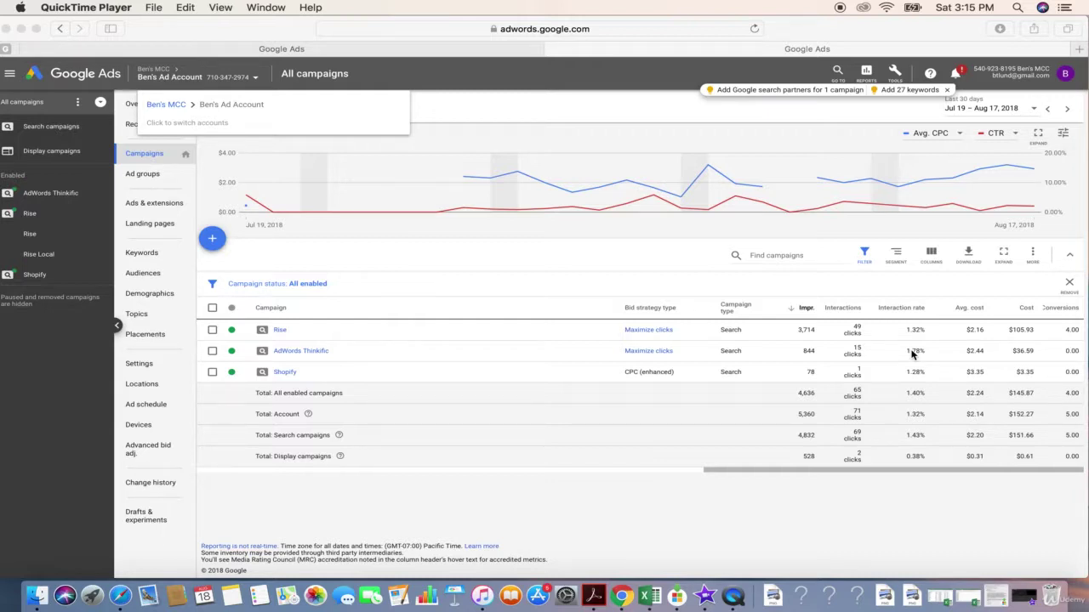
left_click(890, 269)
left_click(895, 258)
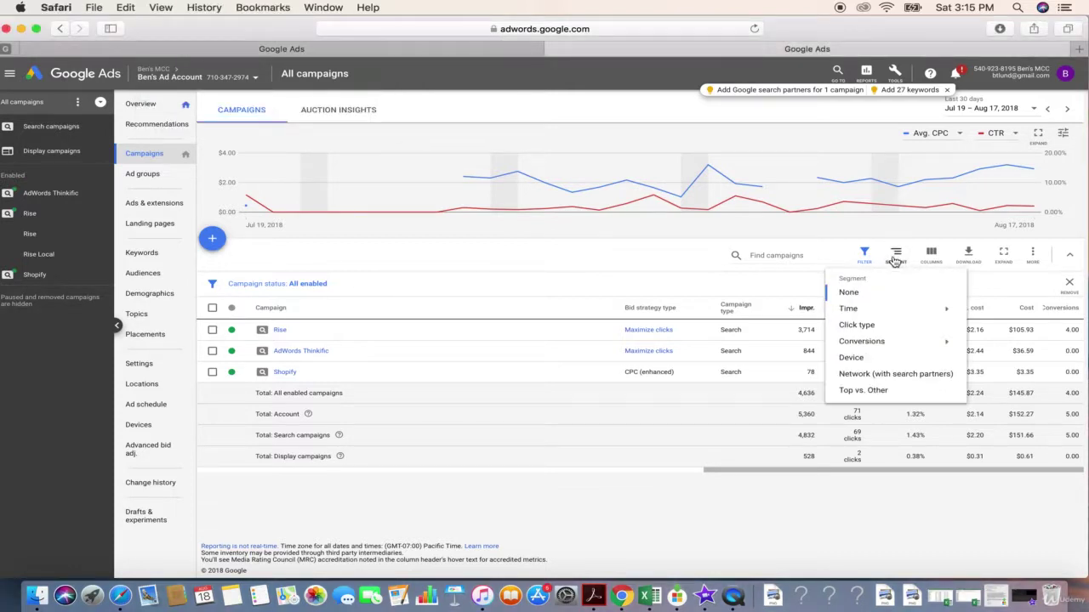
left_click(851, 358)
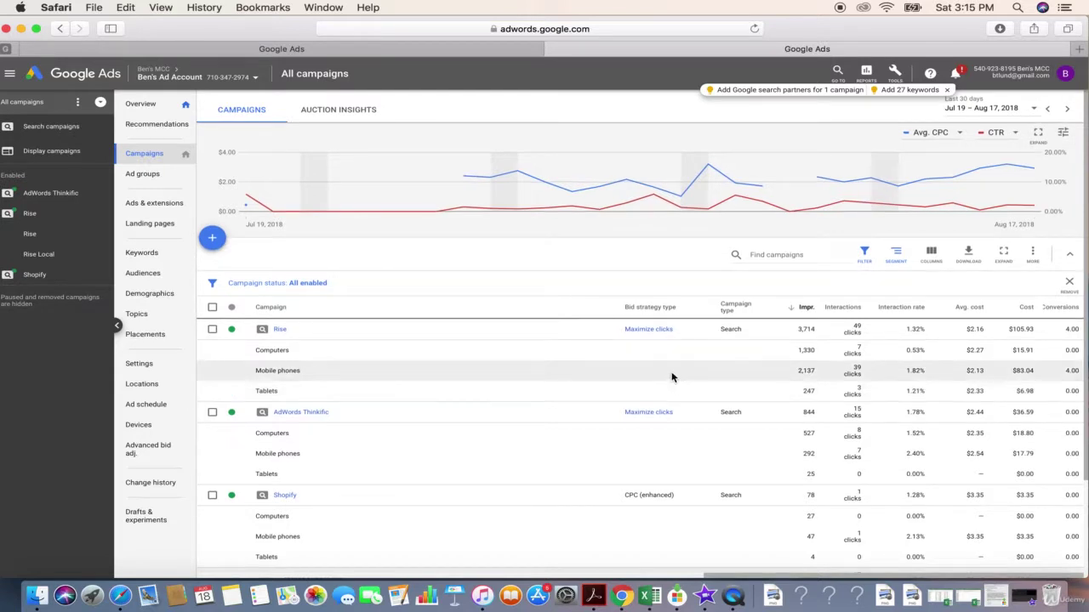
- Compare the Rise campaign's device rows, highlighting the average cost, cost and conversions for mobile phones
scroll(715, 361, "down", 1)
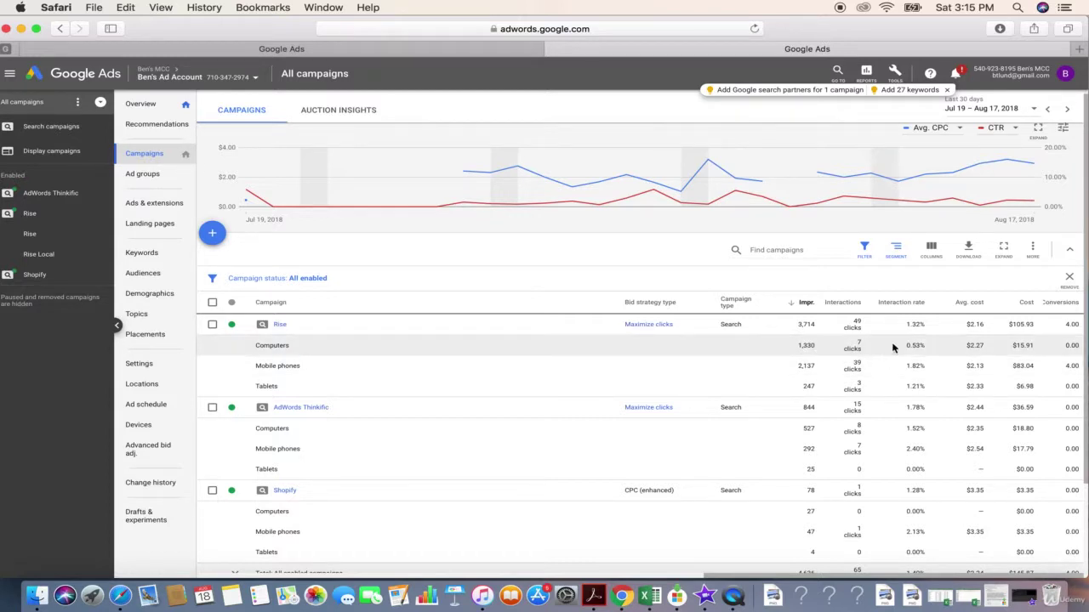
left_click_drag(905, 345, 985, 364)
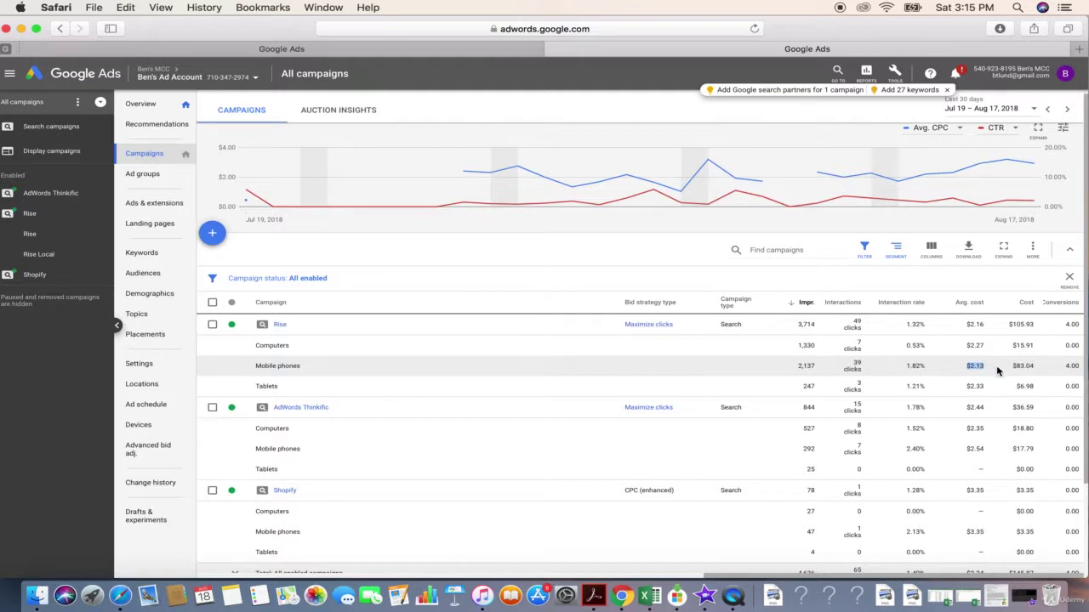
double_click(1012, 369)
double_click(1061, 368)
- Open the Rise campaign's device report to examine the bid adjustment for mobile phones
left_click(280, 325)
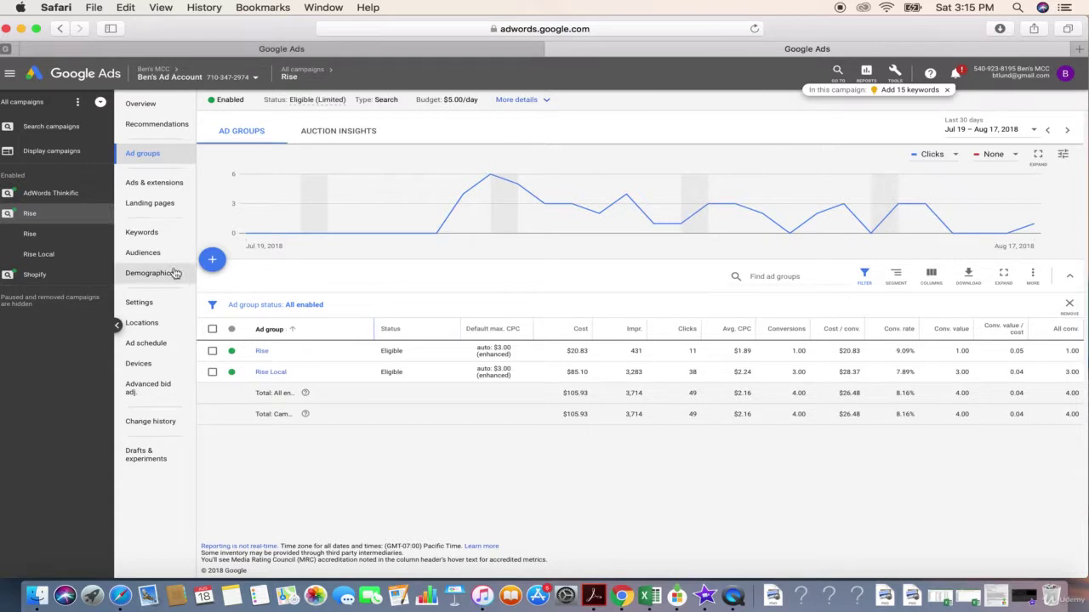
left_click(151, 363)
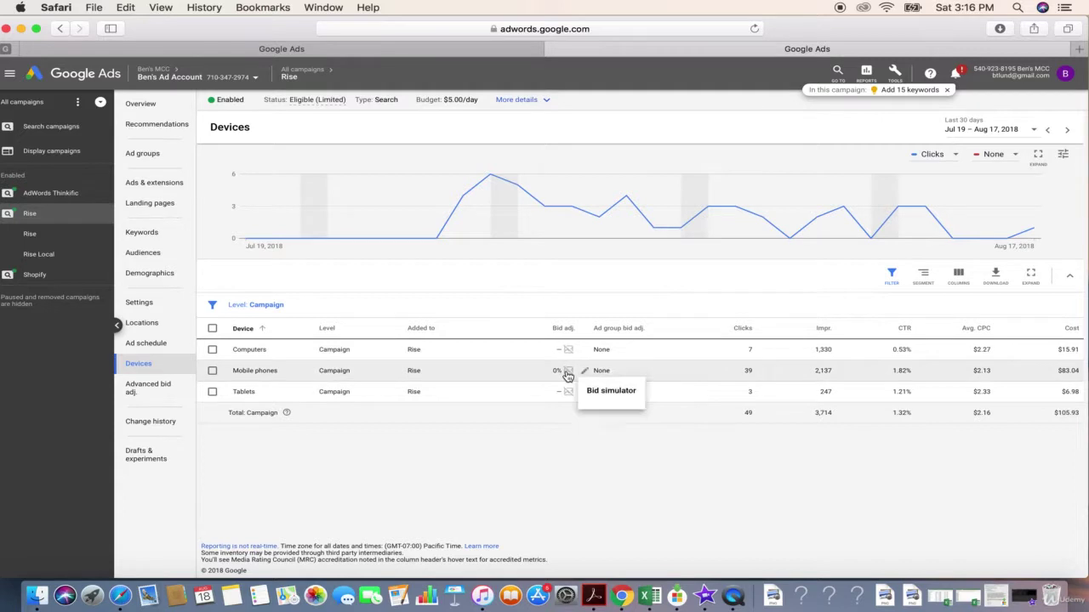
mouse_move(568, 375)
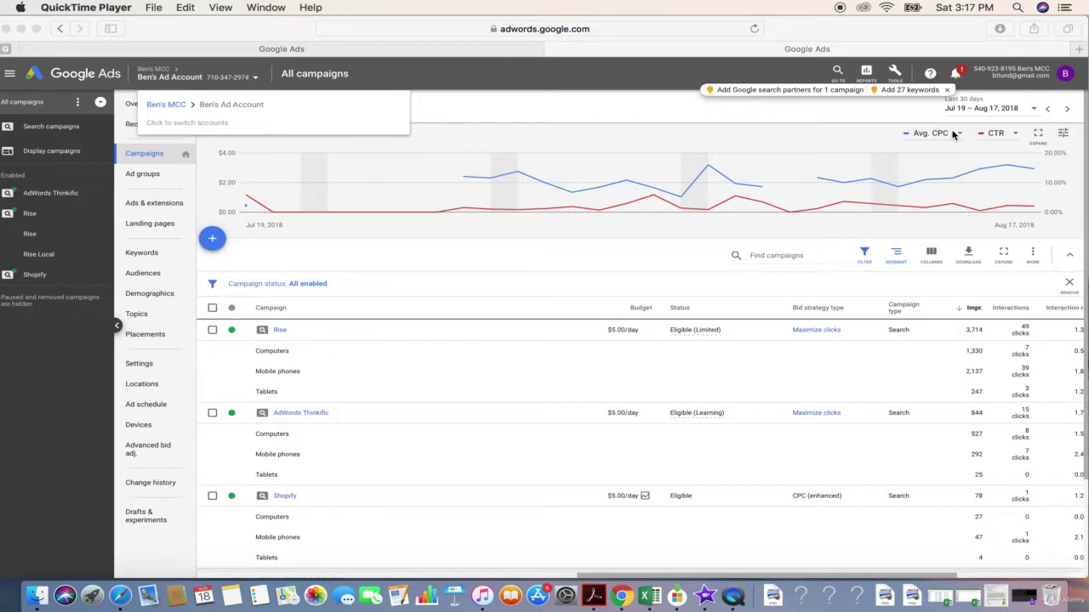
- Remove the device segmentation from the table of all campaigns
left_click(905, 267)
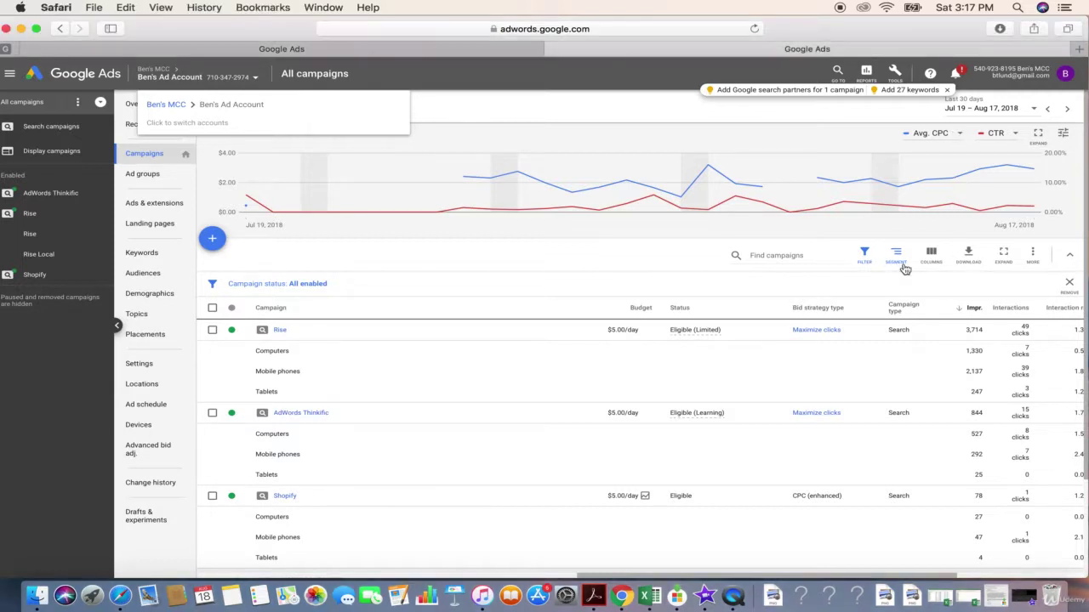
left_click(904, 267)
left_click(885, 298)
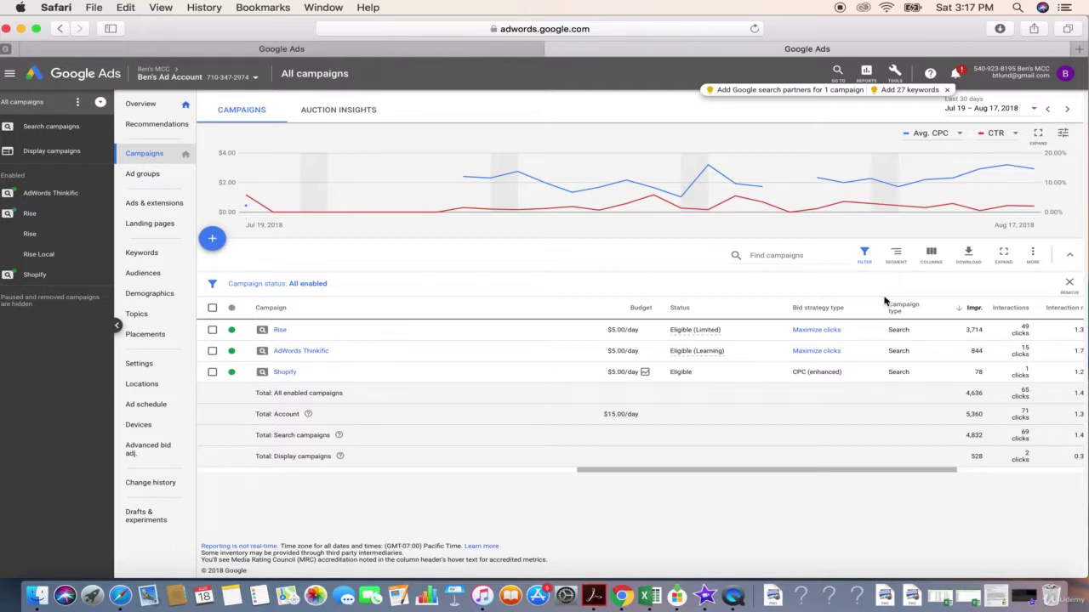
- Open the search keywords for all campaigns and review the keyword list
left_click(150, 255)
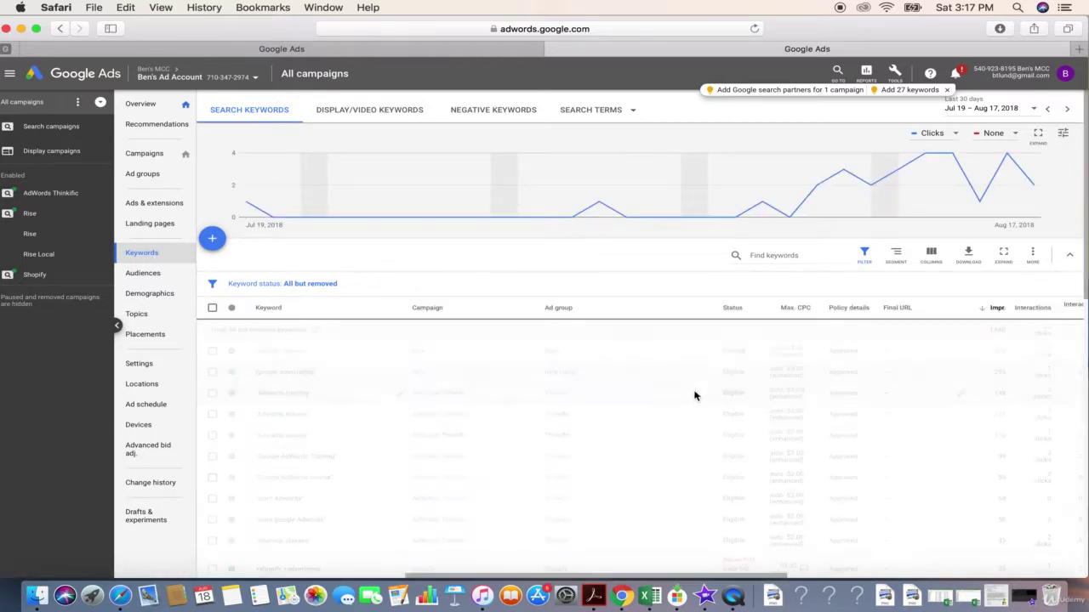
scroll(782, 538, "down", 1)
scroll(782, 538, "down", 3)
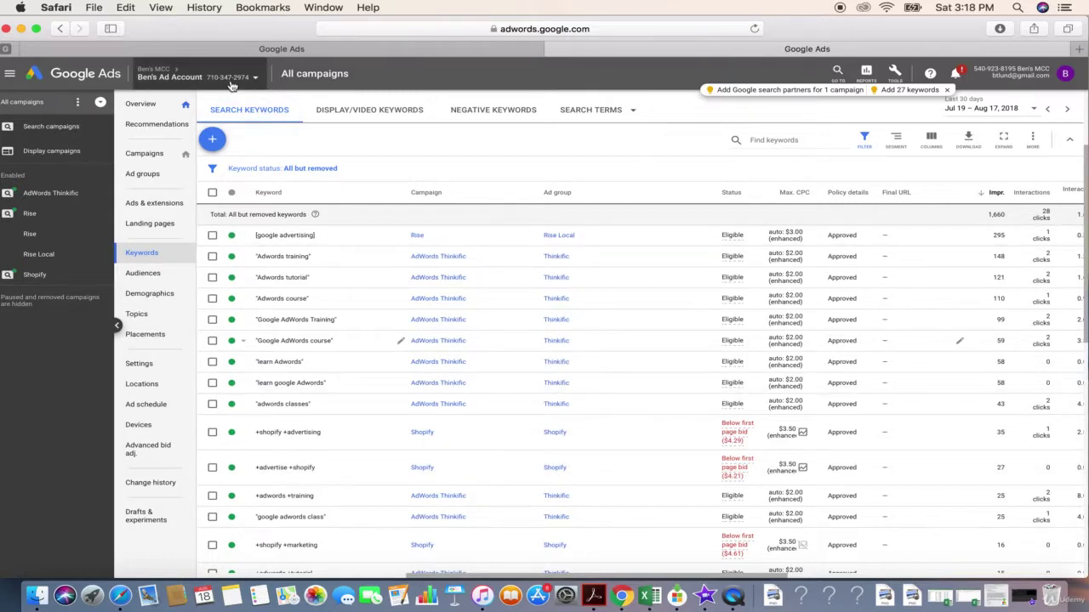
- Check the settings of the Rise ad group and open the settings of its parent Rise campaign
left_click(154, 154)
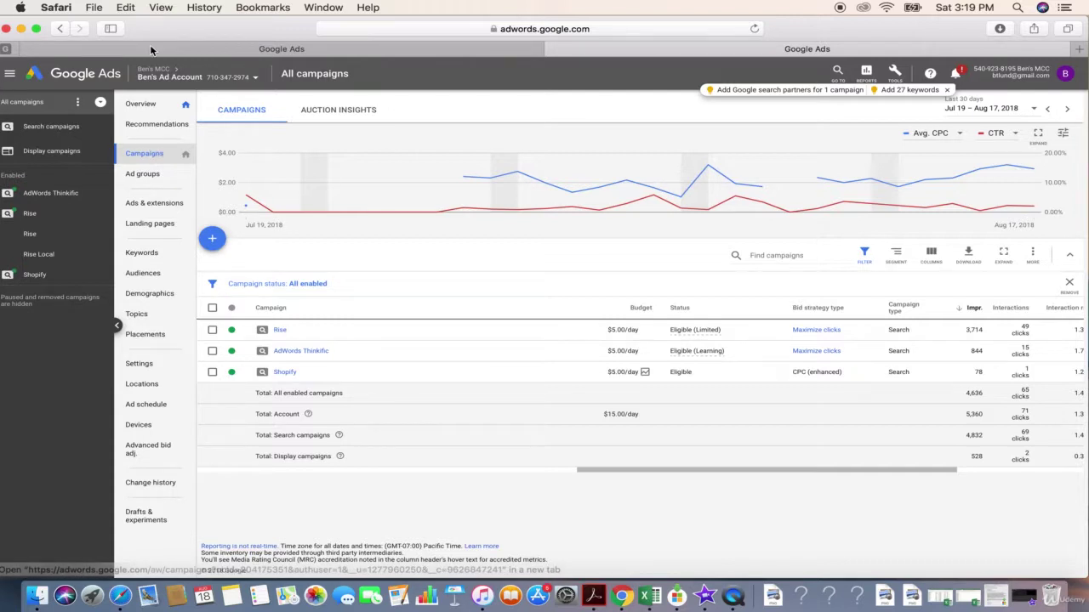
left_click(280, 331)
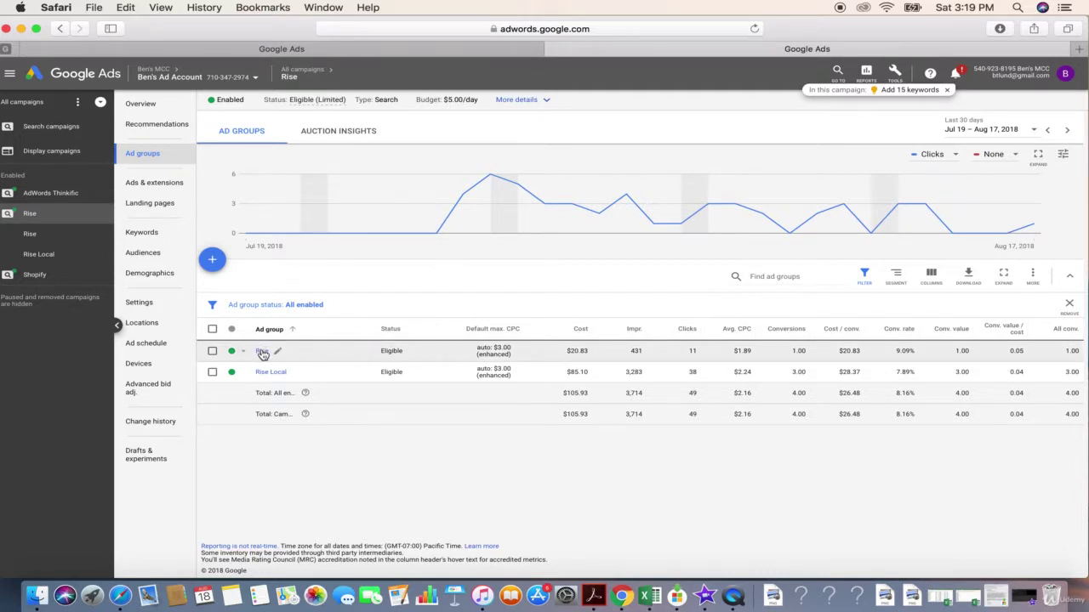
left_click(263, 352)
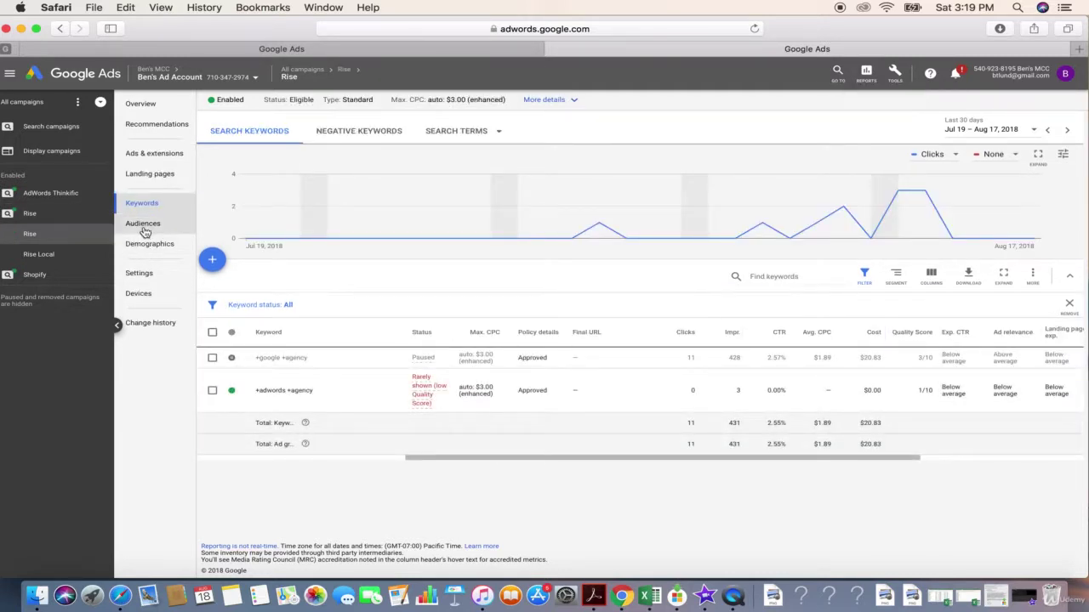
left_click(145, 277)
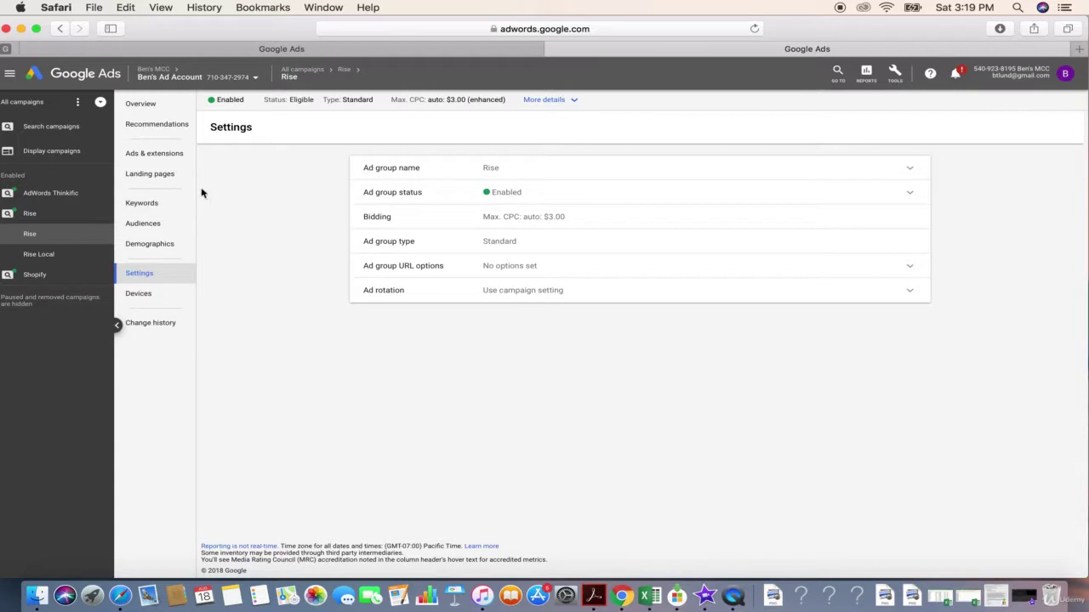
left_click(344, 70)
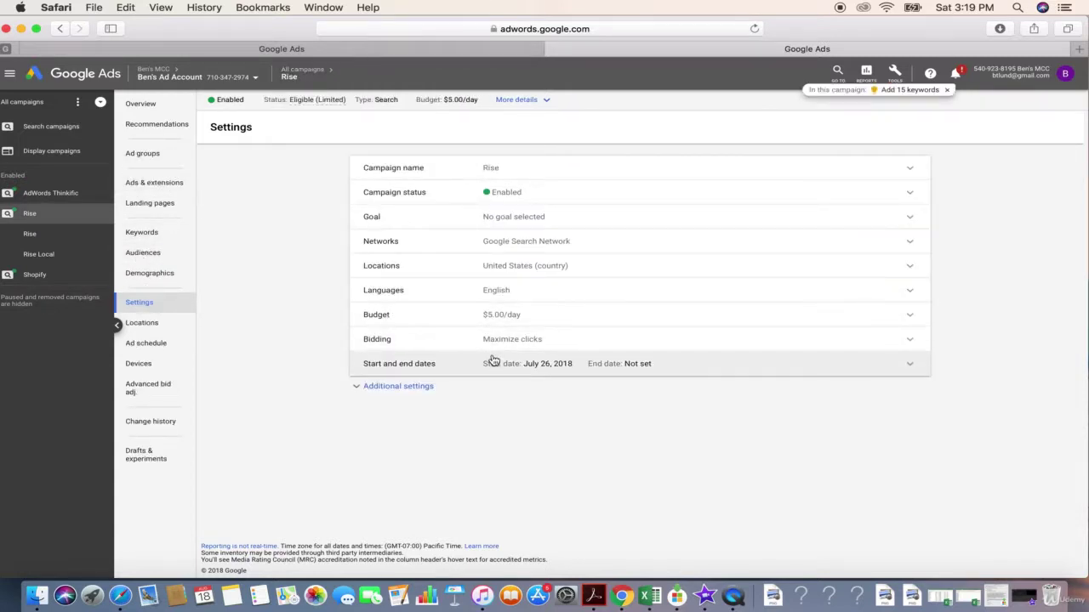
- Examine the Rise campaign's Maximize clicks bidding and maximum CPC bid limit, and open its search keywords
left_click(446, 342)
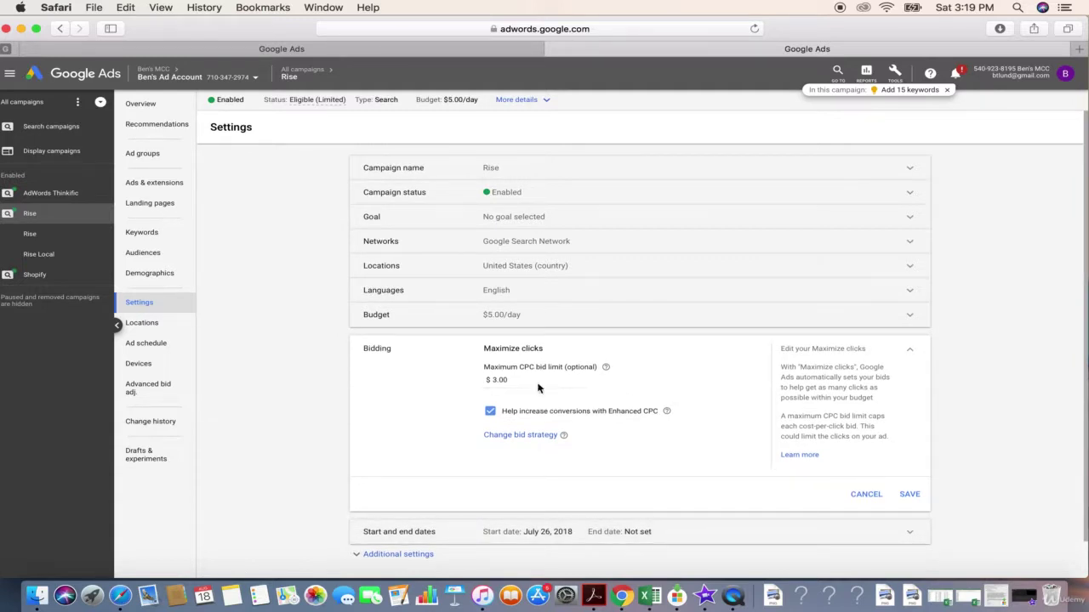
triple_click(525, 348)
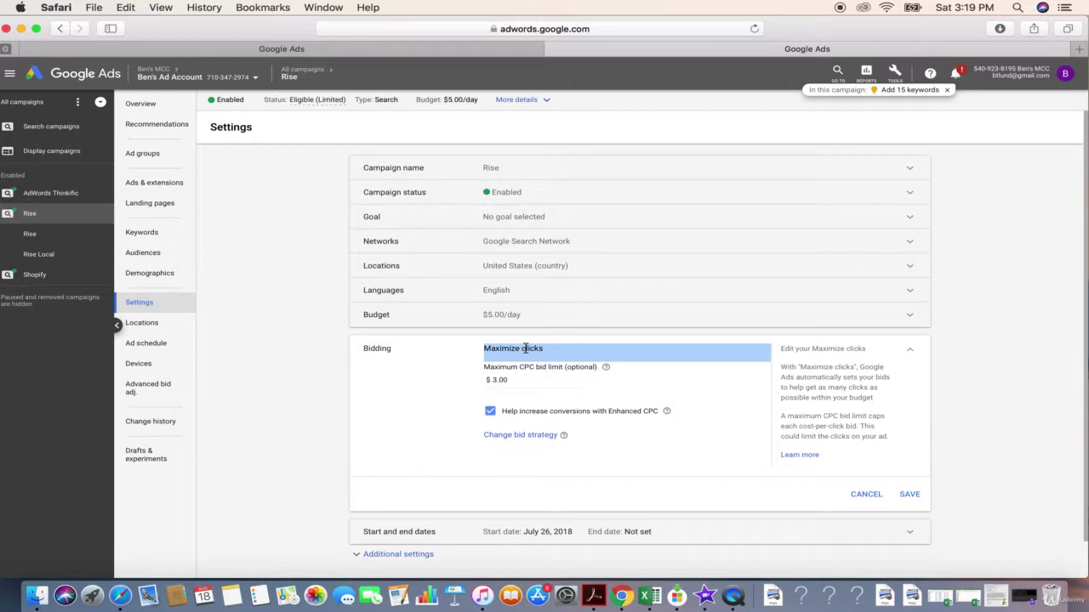
left_click(506, 381)
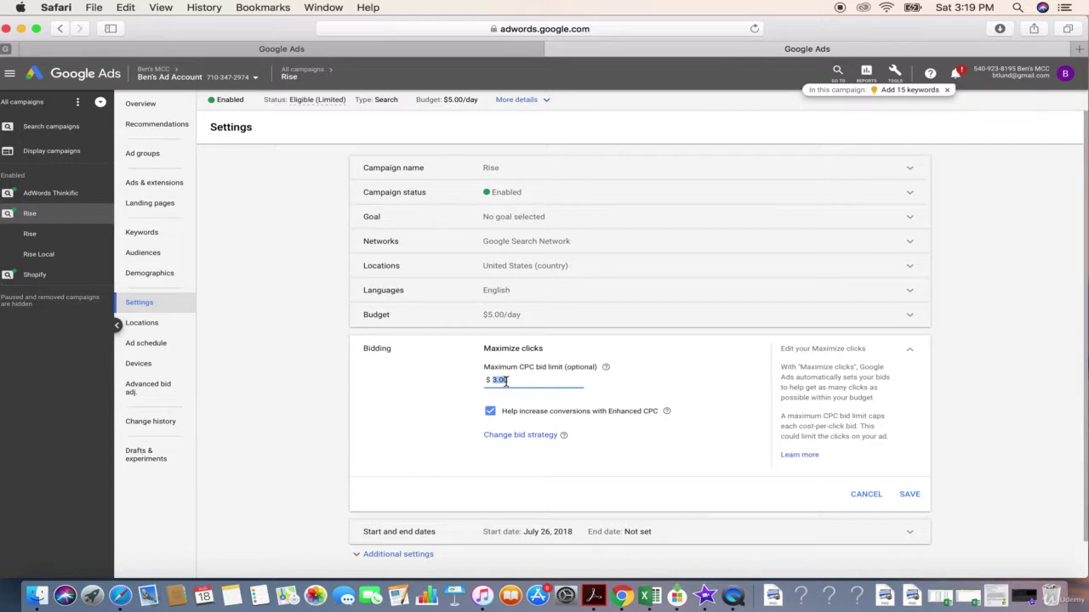
left_click(140, 236)
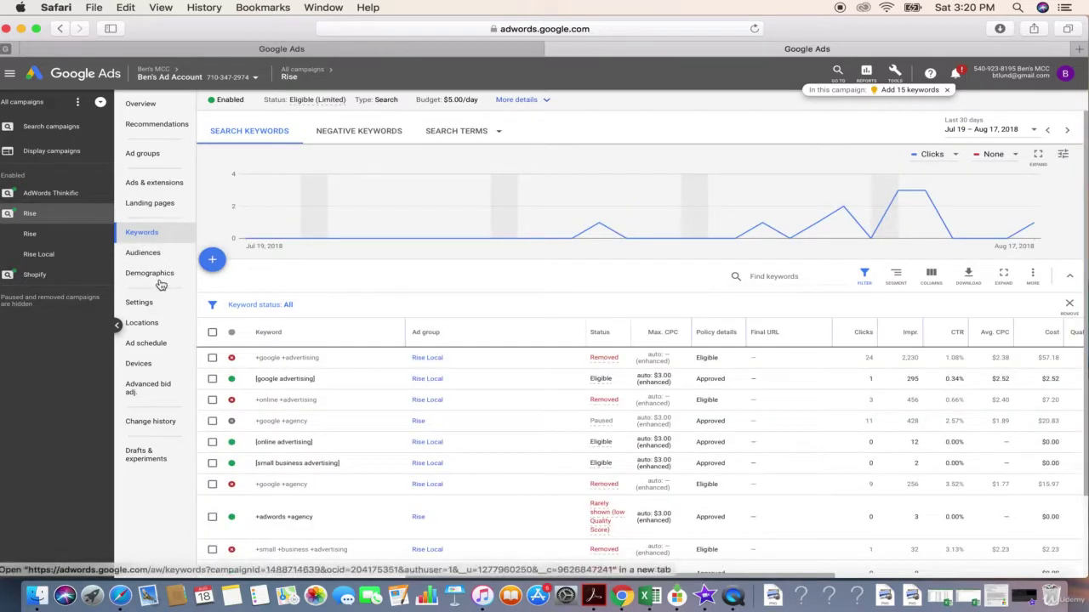
- Review the Rise campaign's search terms and negative keywords, and return to its search keywords
left_click(458, 132)
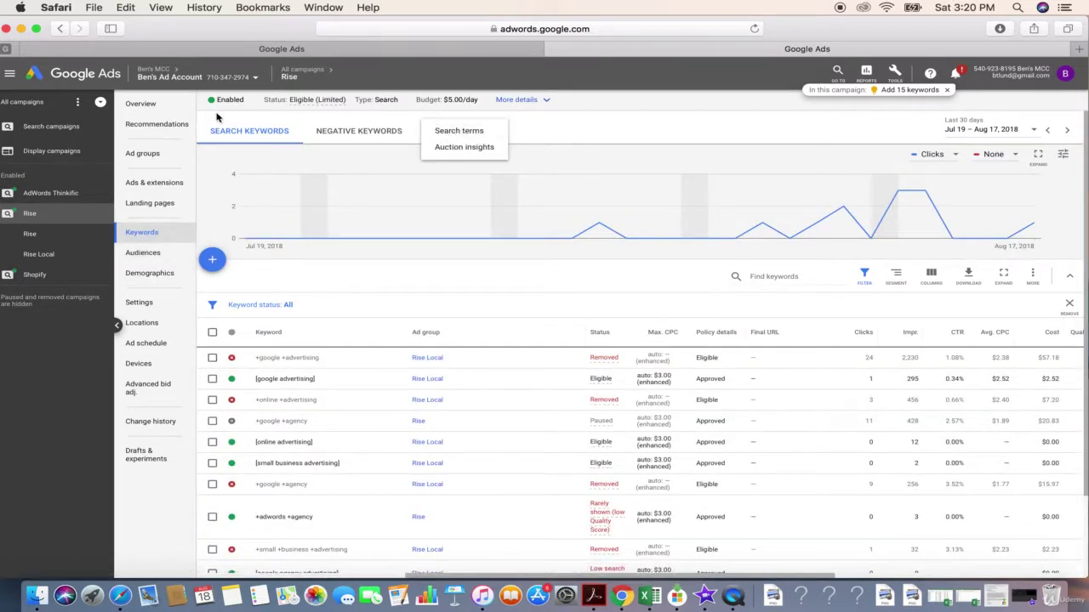
left_click(485, 136)
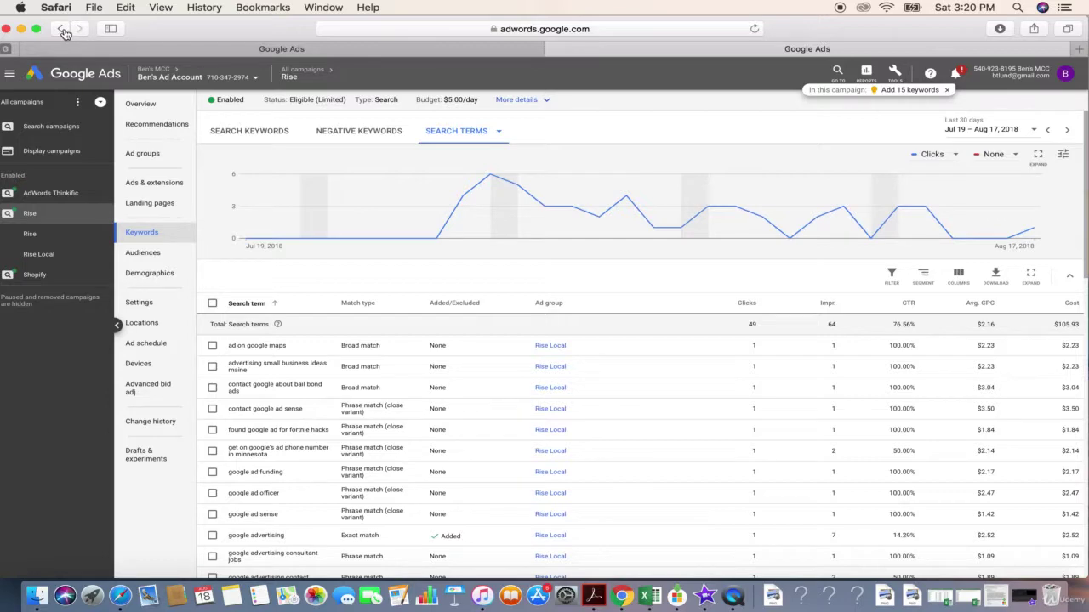
left_click(355, 132)
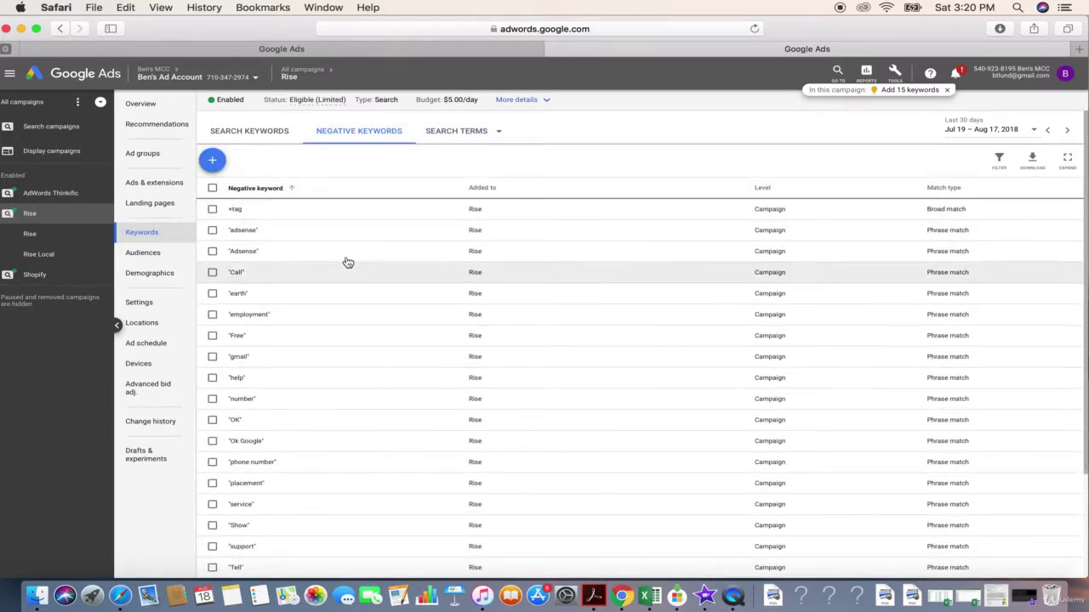
left_click(61, 29)
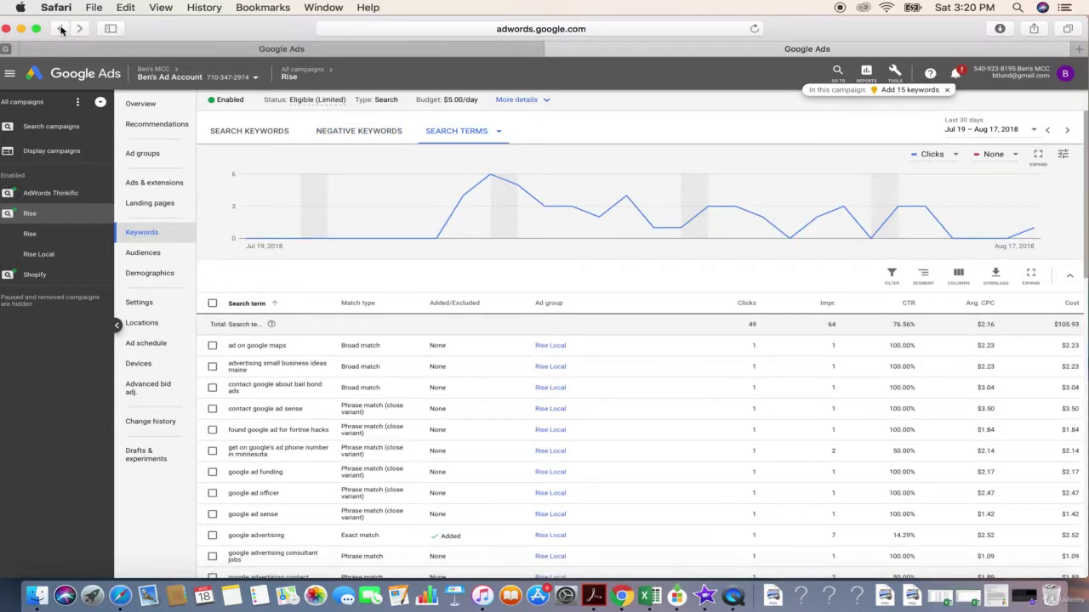
left_click(61, 29)
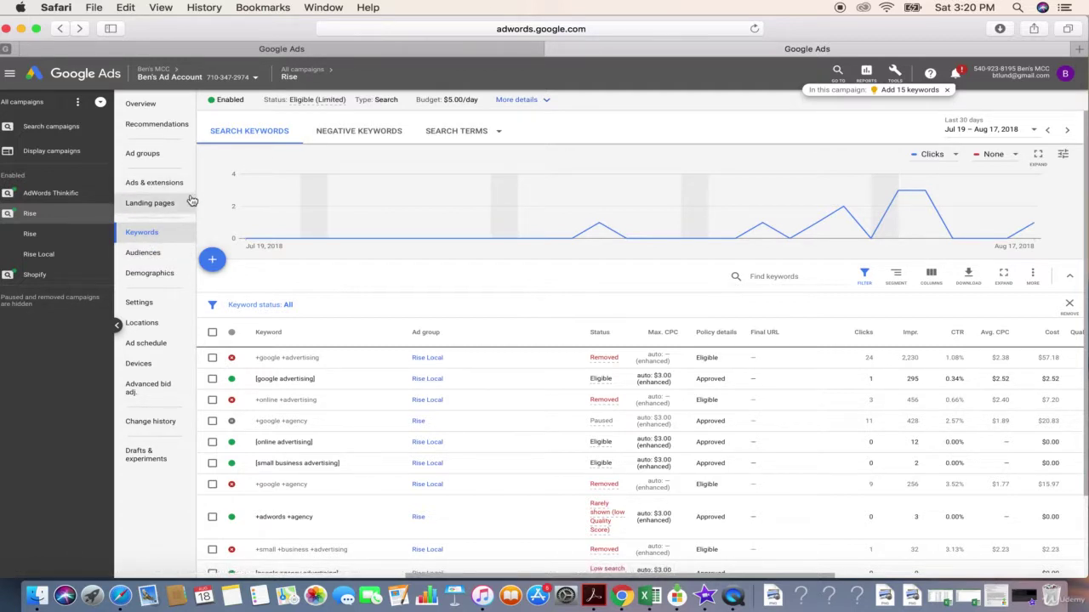
- Reopen the Rise campaign from the list of all campaigns and examine the maximum CPC bid limit in its bidding settings
left_click(311, 73)
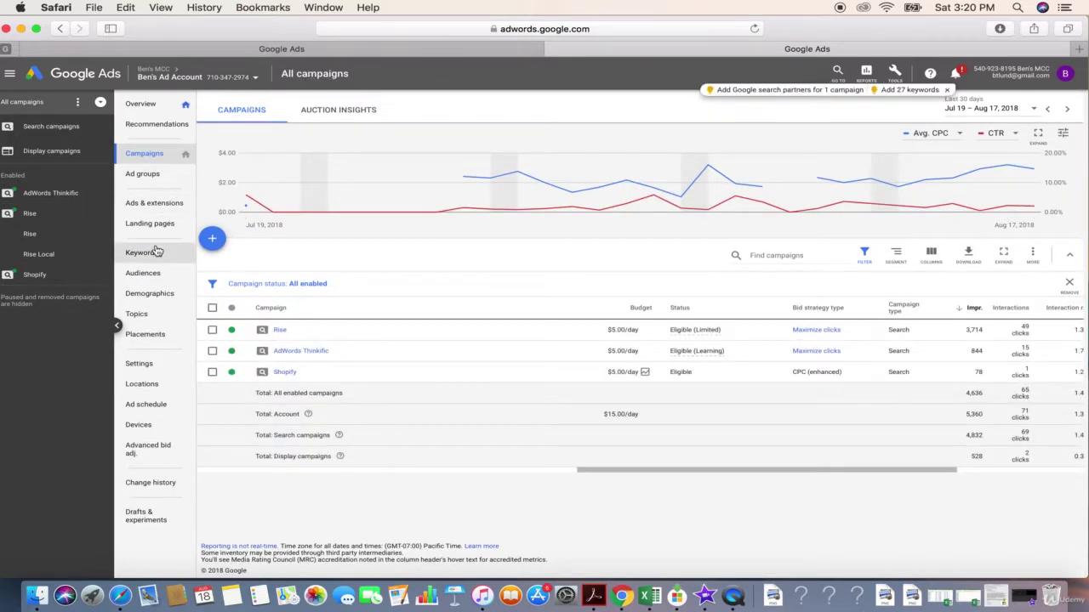
left_click(284, 330)
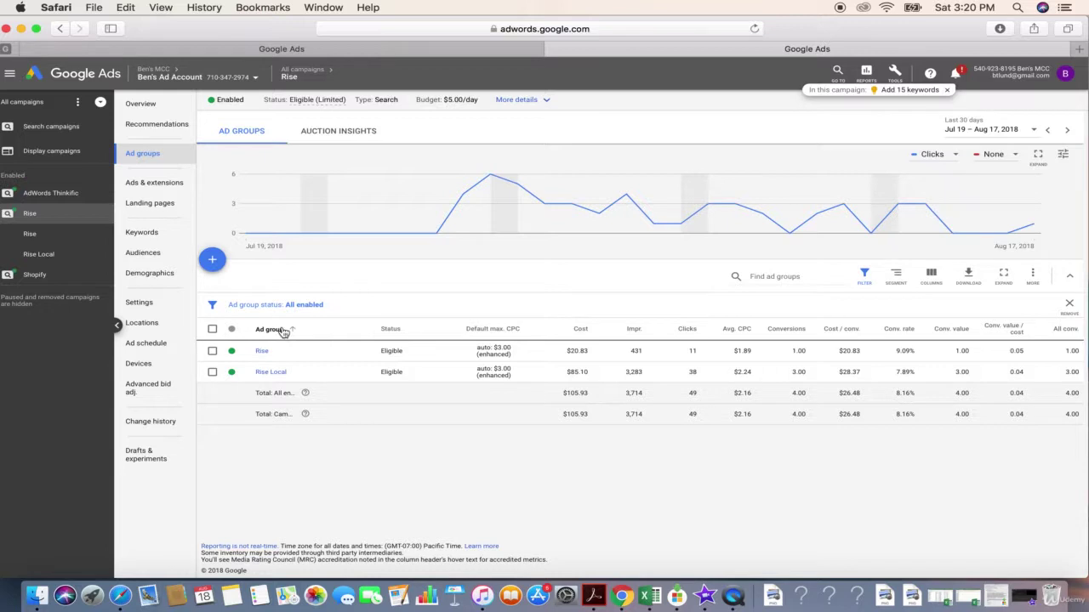
left_click(140, 303)
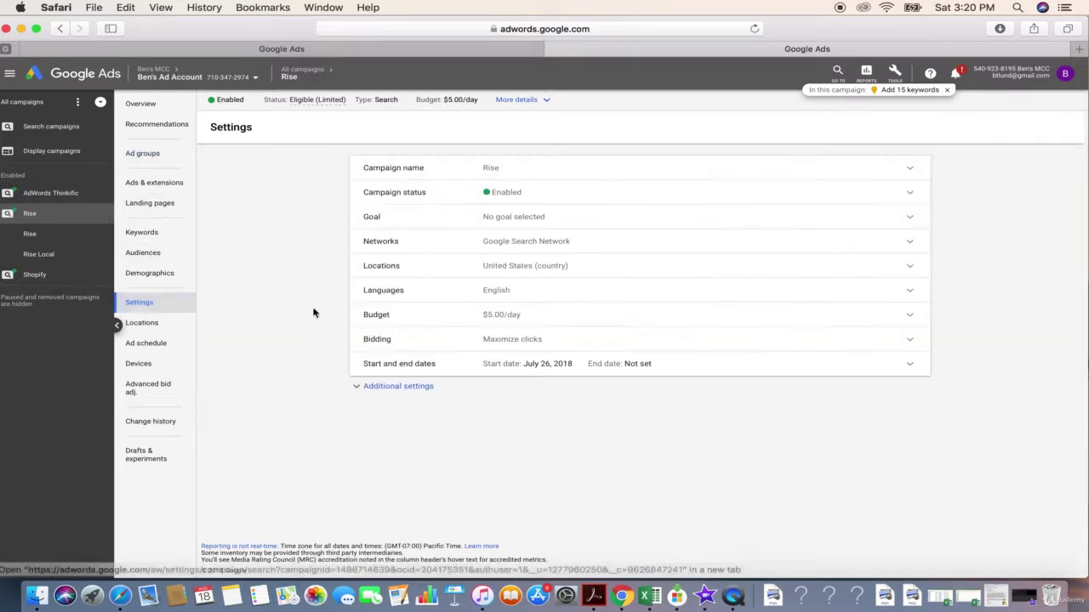
left_click(512, 338)
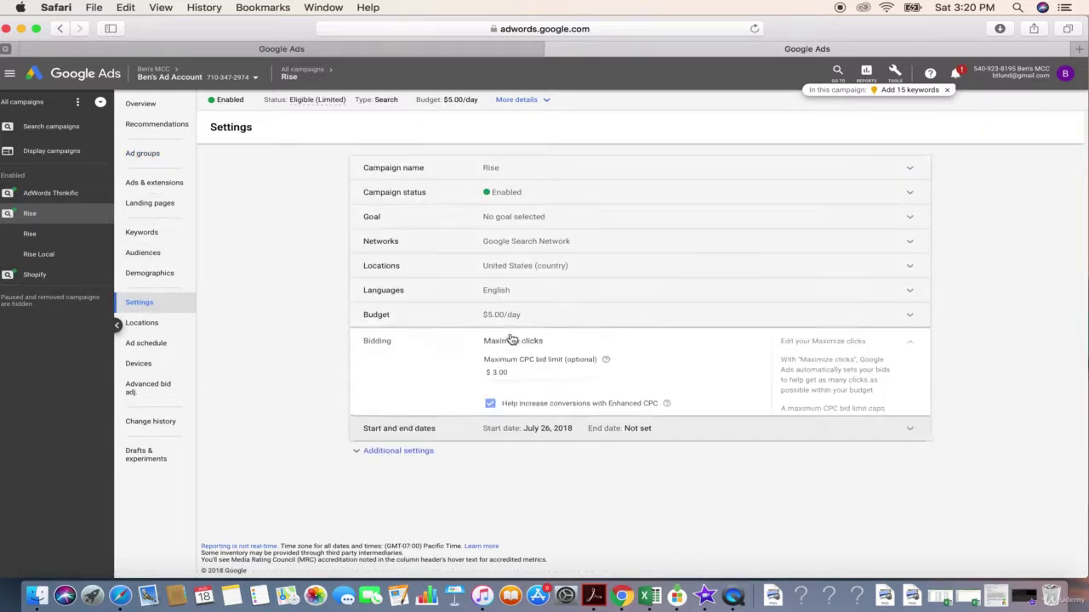
left_click_drag(493, 380, 506, 380)
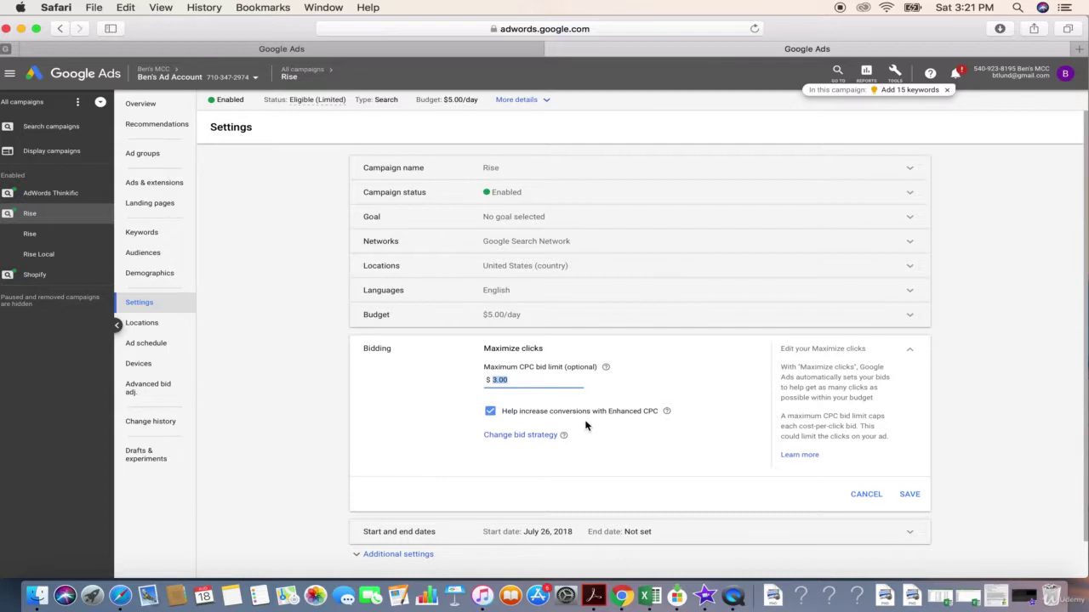
- Start changing the Rise campaign's bid strategy and examine the available automated and manual strategies
left_click(521, 435)
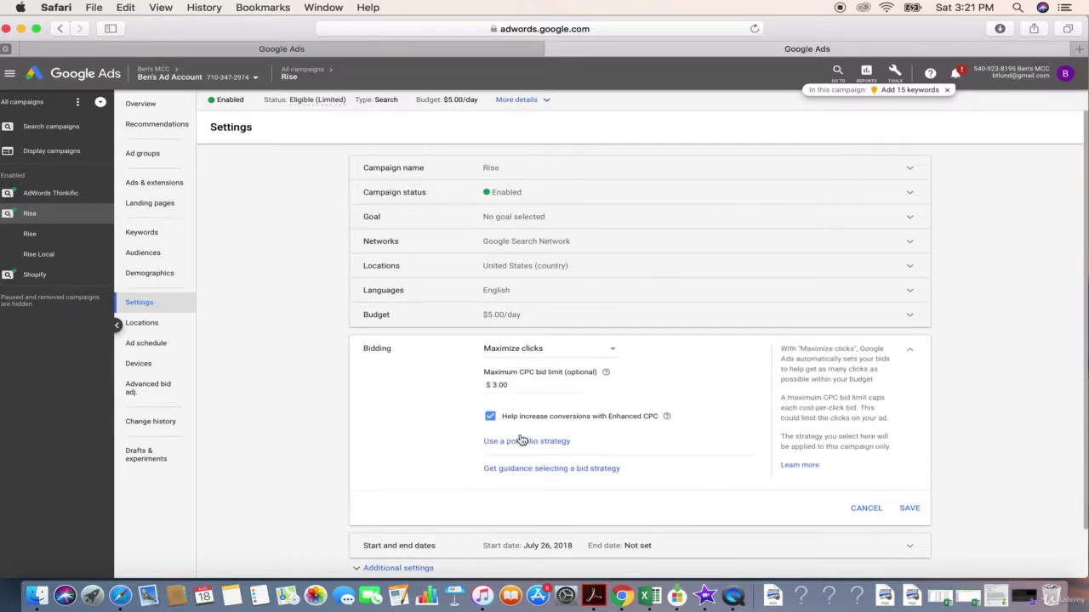
left_click(546, 354)
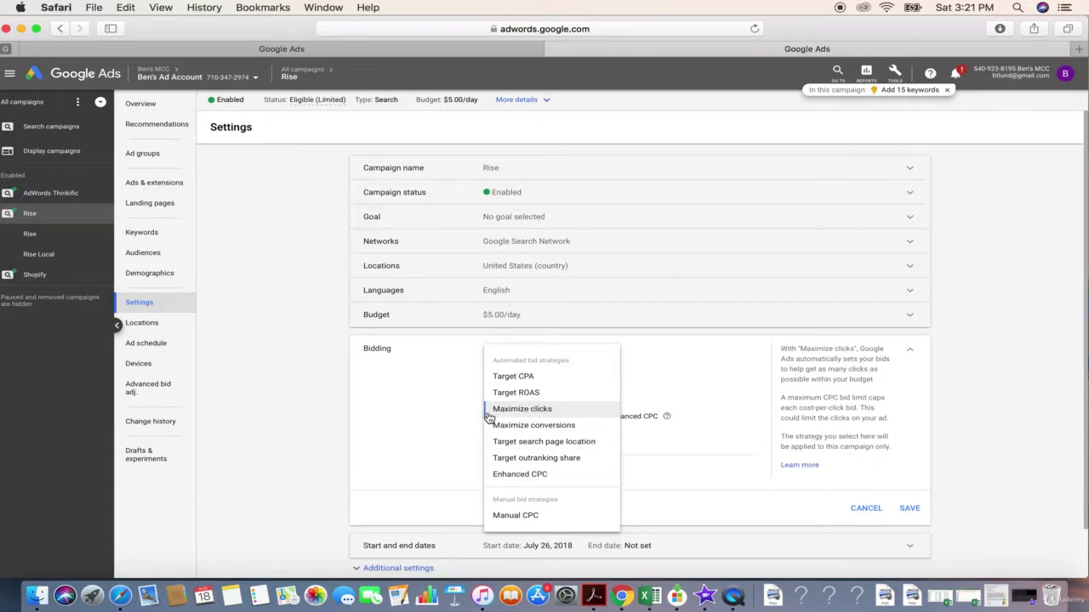
mouse_move(584, 423)
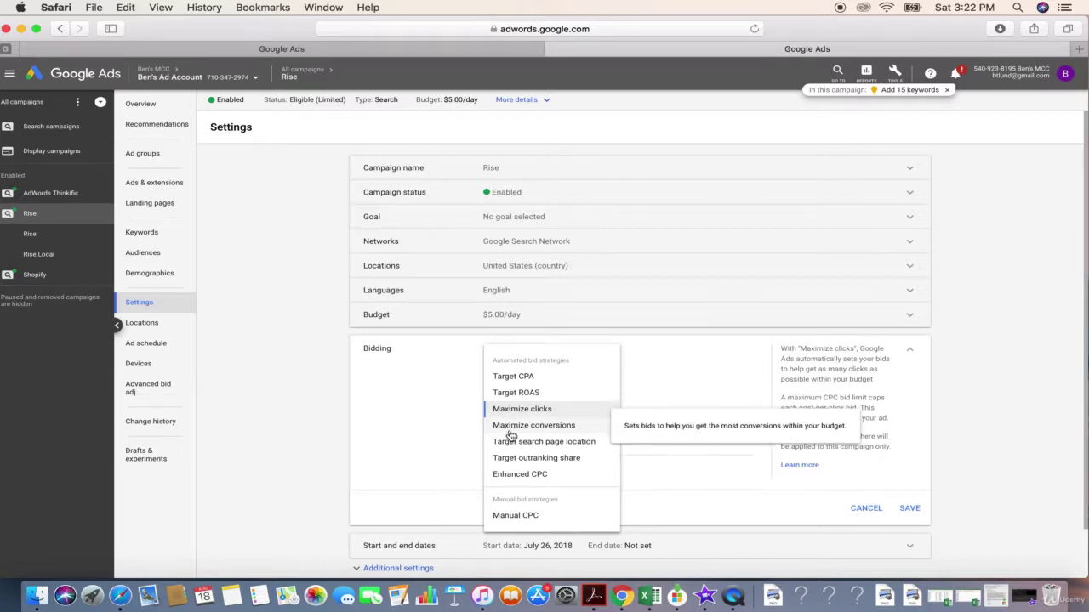
- Try the Target CPA bid strategy for the Rise campaign with a target of $25
left_click(506, 379)
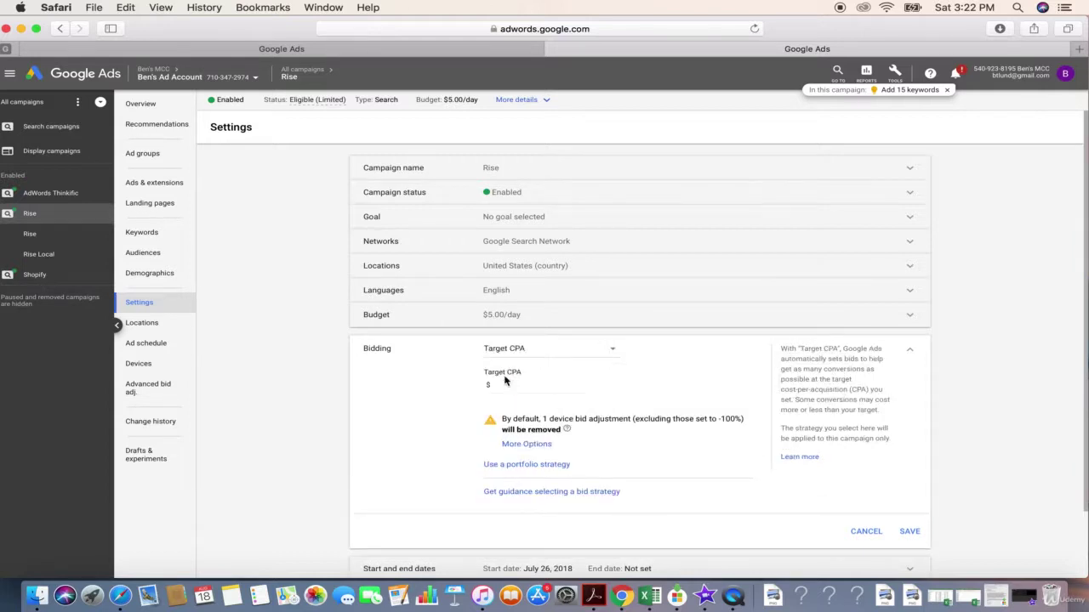
left_click(519, 385)
type("25")
- Try the Target ROAS bid strategy for the Rise campaign with a target of 200%
left_click(525, 358)
left_click(534, 395)
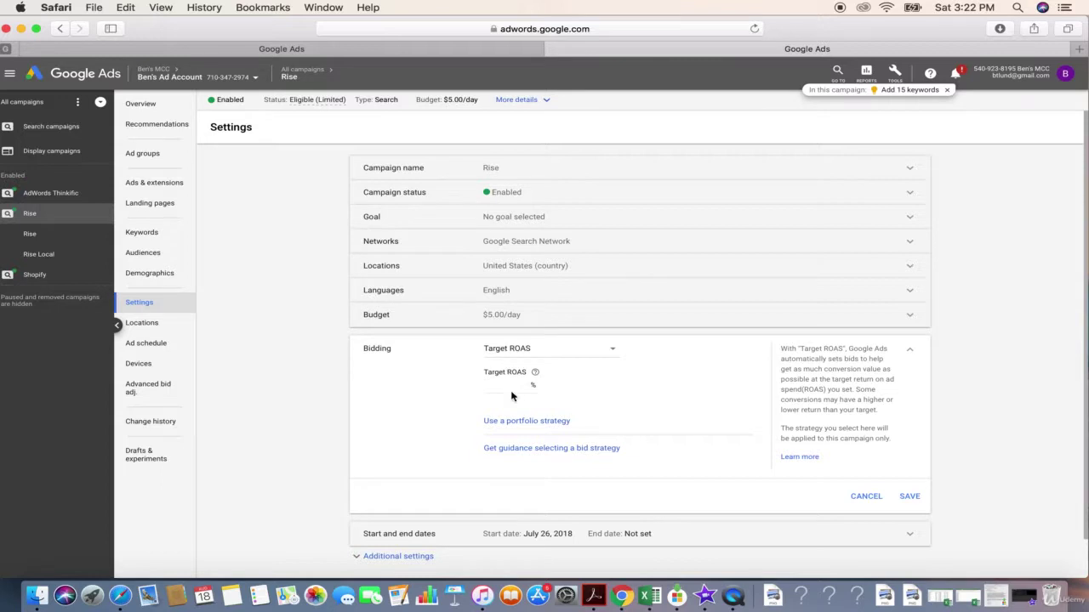
left_click(509, 384)
type("200")
- Try the Target search page location and Target outranking share bid strategies to compare their options
left_click(539, 356)
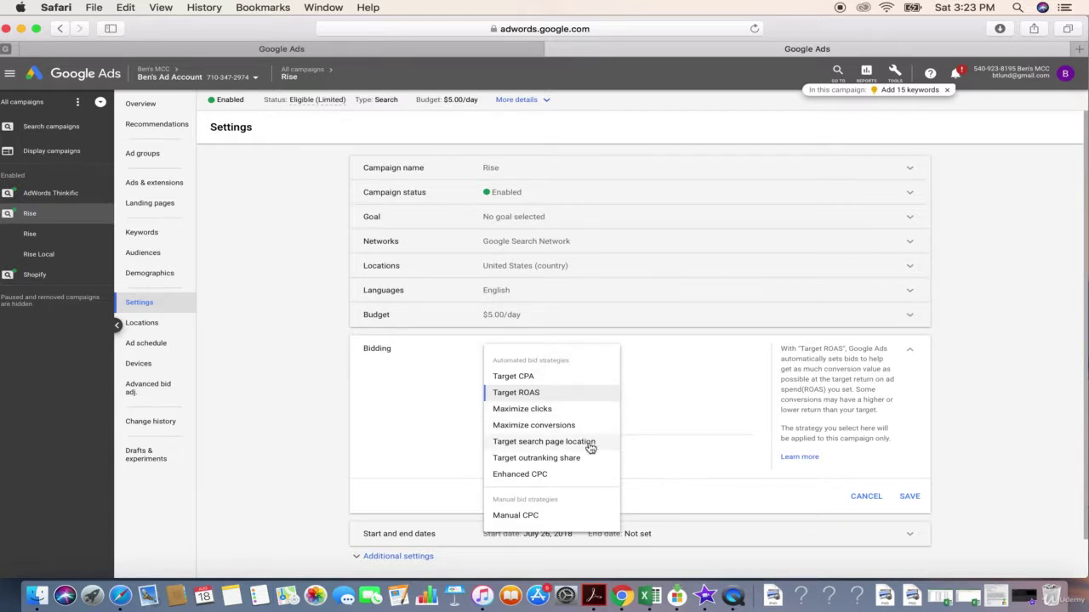
mouse_move(590, 447)
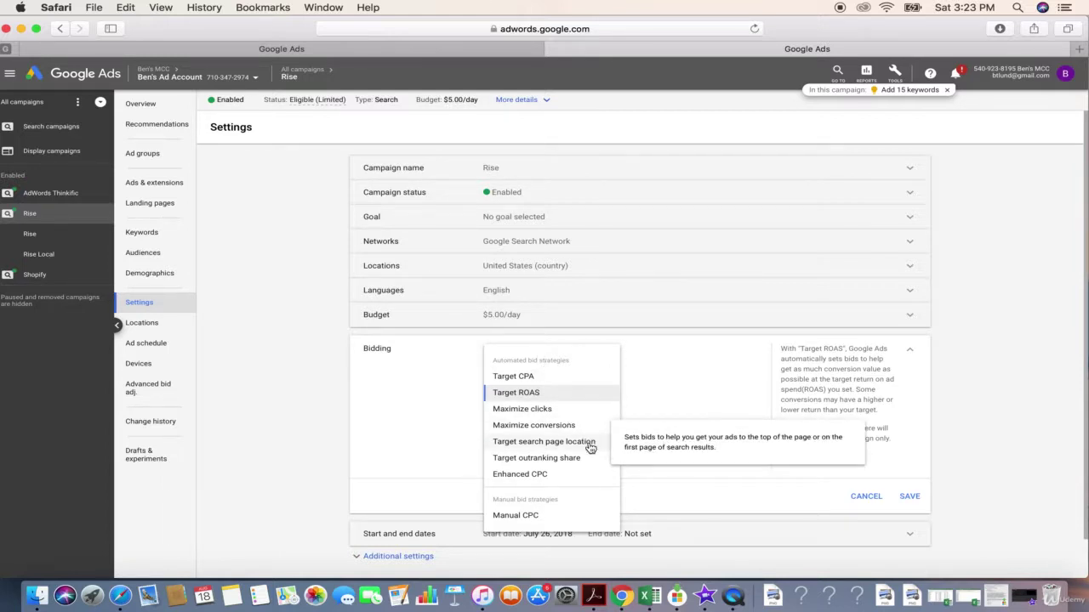
left_click(590, 444)
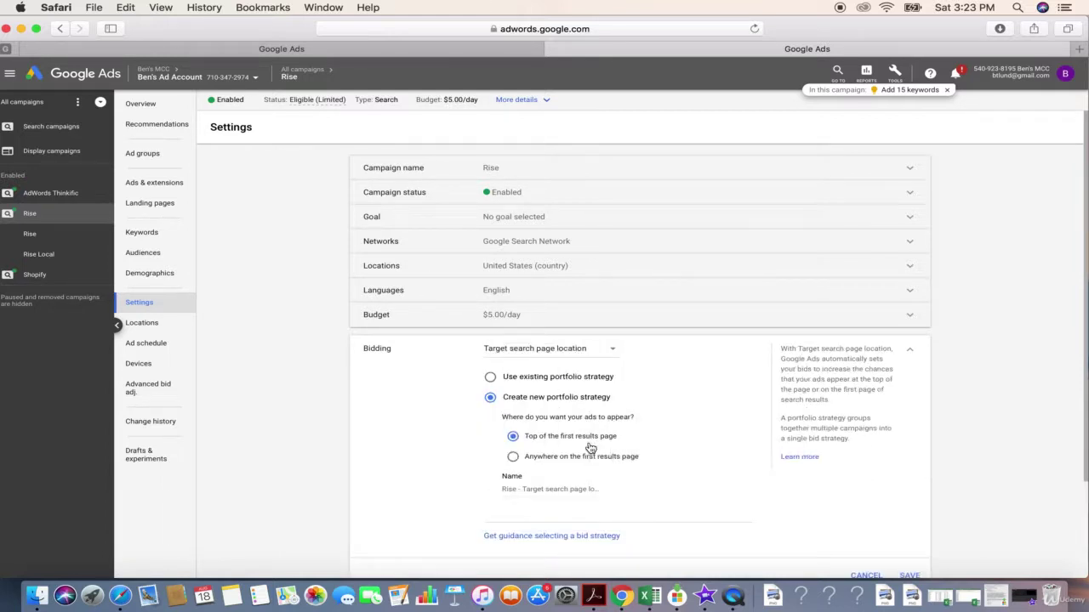
left_click(528, 350)
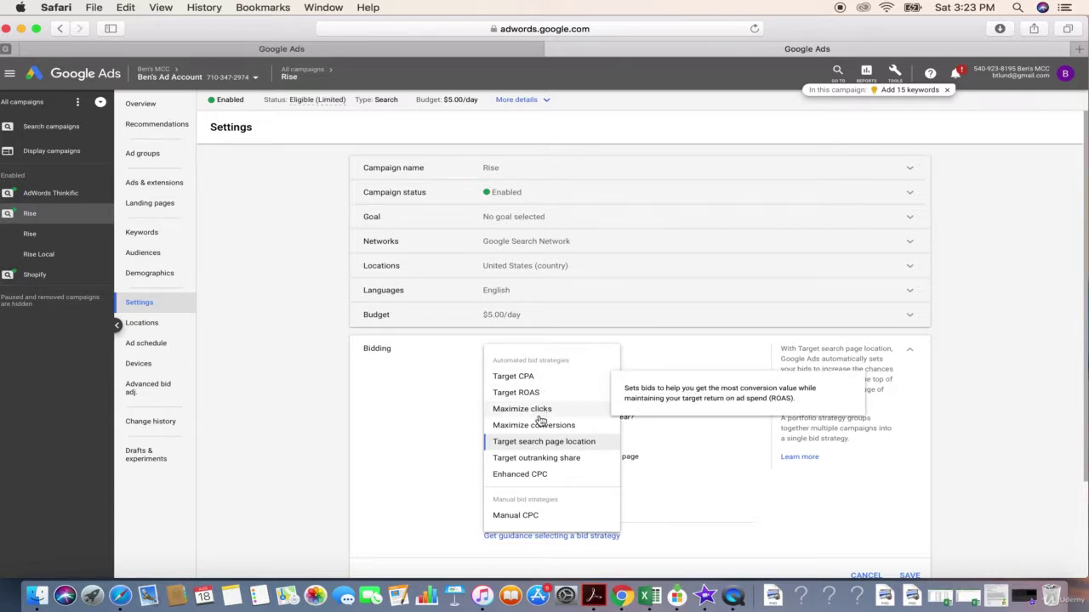
left_click(541, 460)
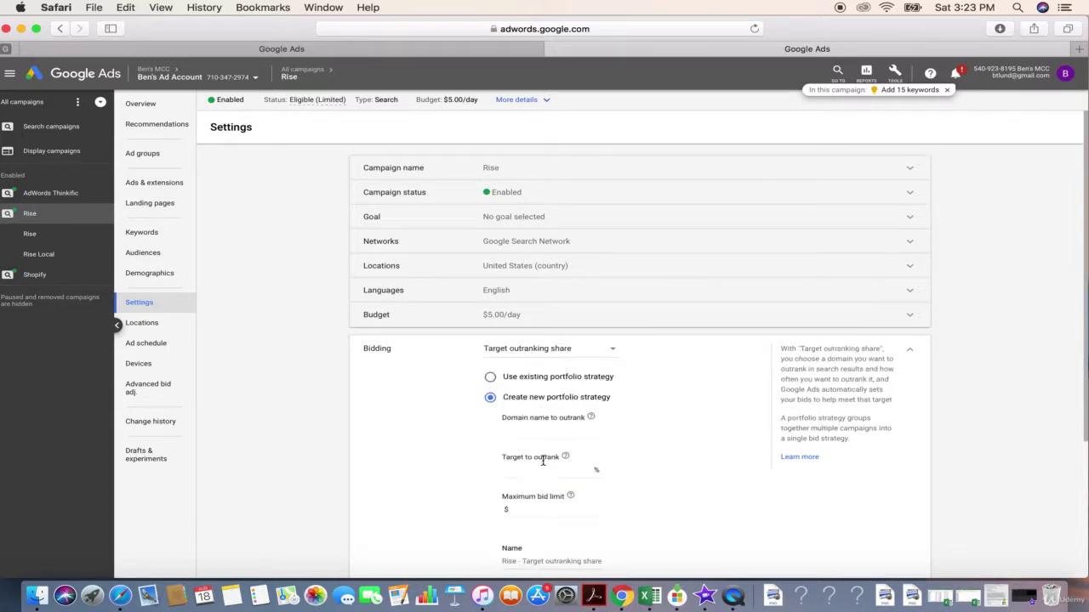
- Switch the Rise campaign's bid strategy back to Maximize clicks
left_click(522, 355)
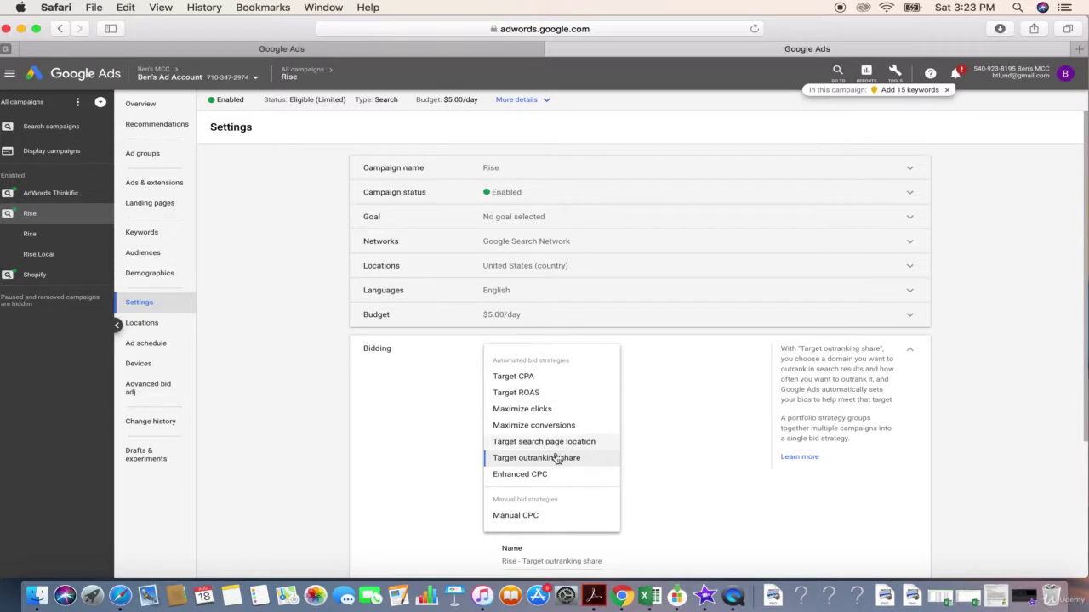
mouse_move(564, 450)
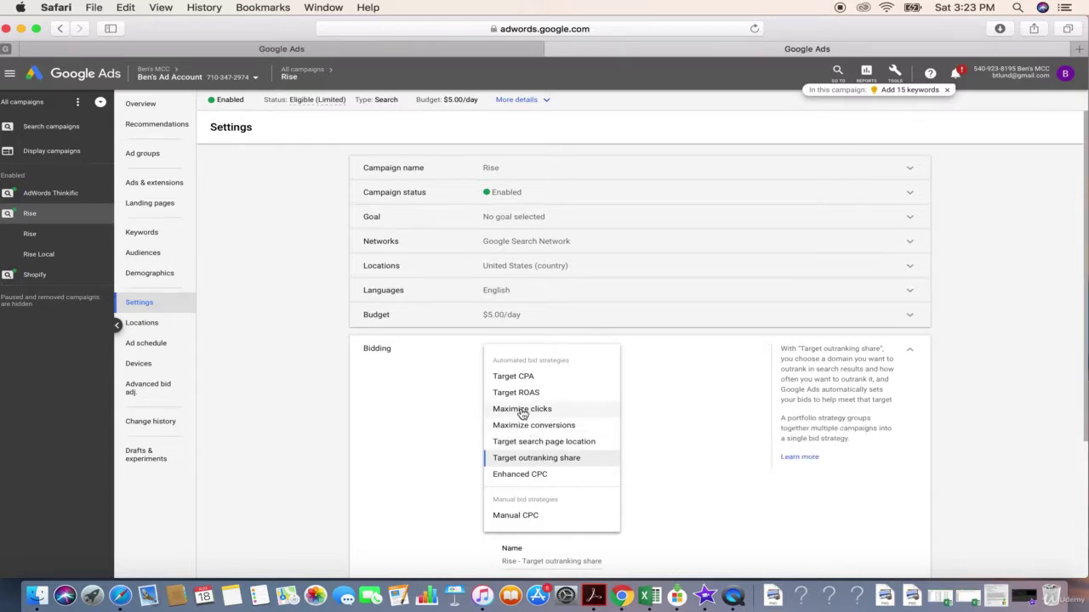
mouse_move(522, 413)
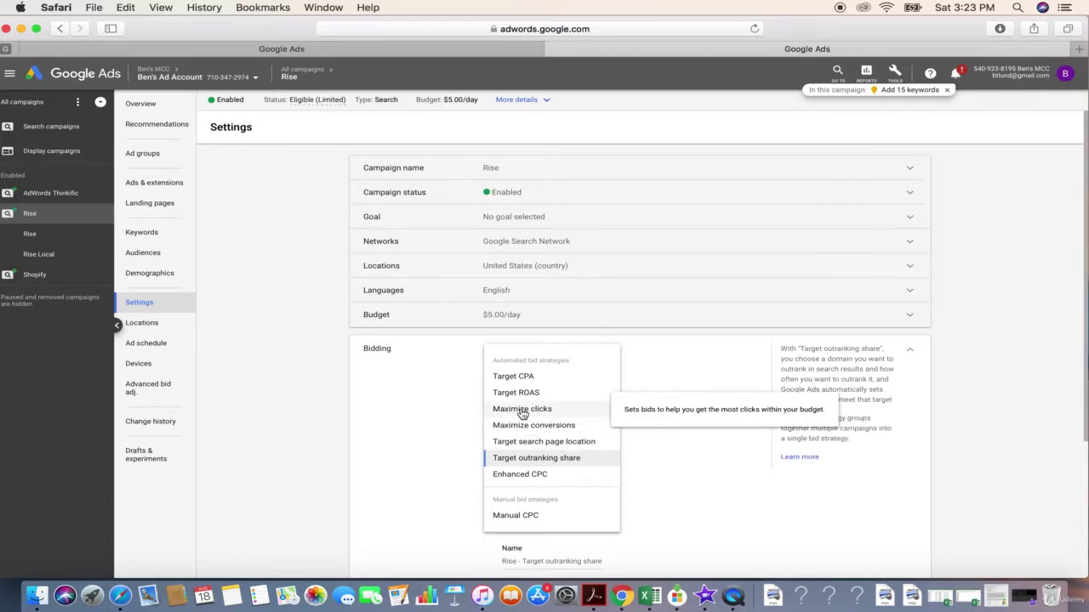
left_click(522, 413)
- Check the description of the Maximize conversions strategy and choose Target CPA for the Rise campaign's bidding
left_click(520, 357)
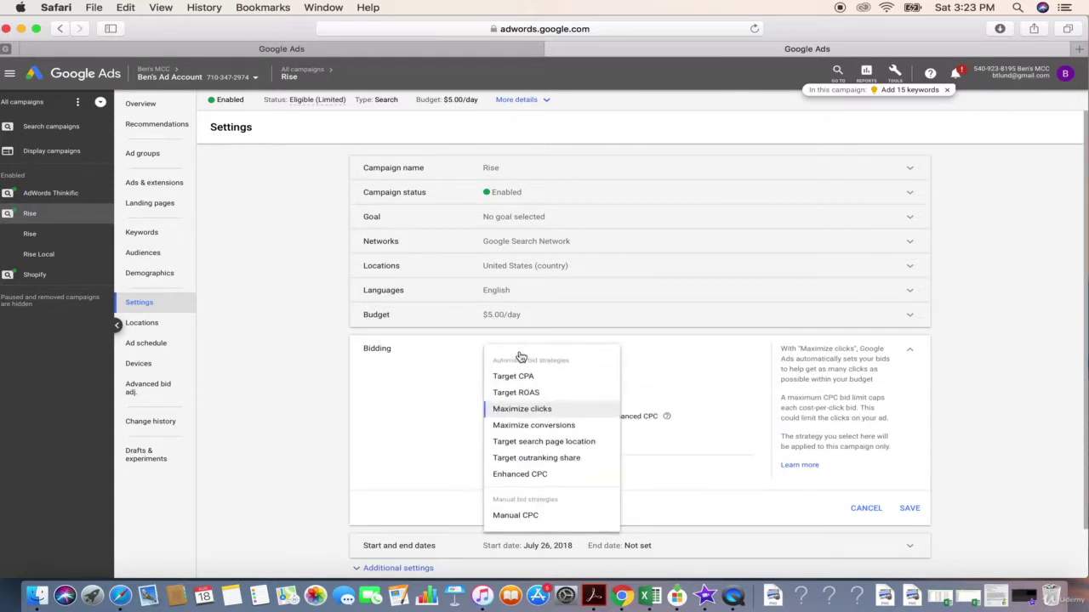
mouse_move(526, 382)
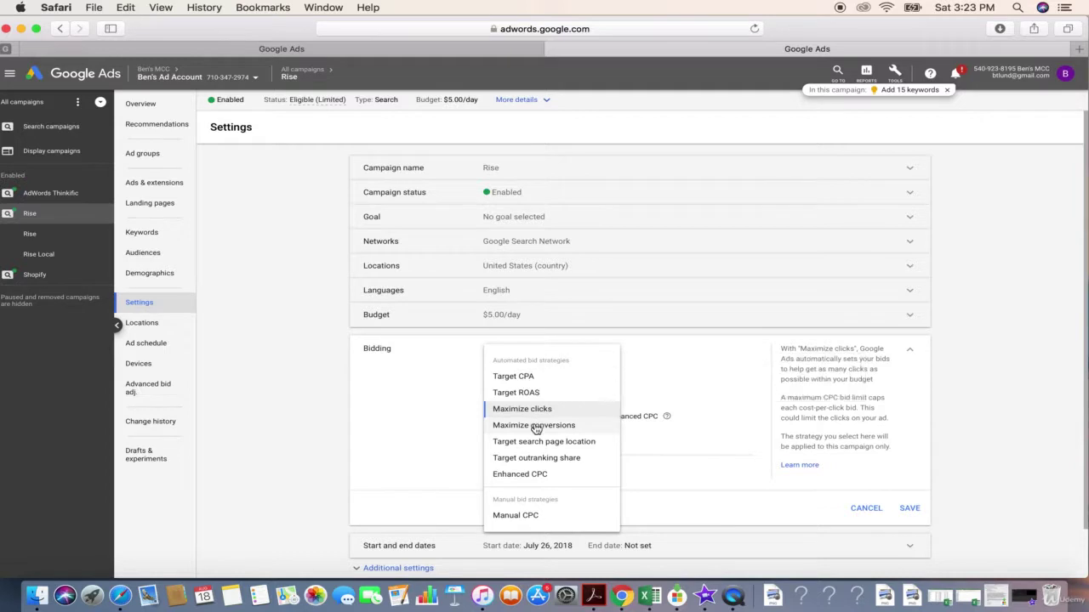
mouse_move(536, 429)
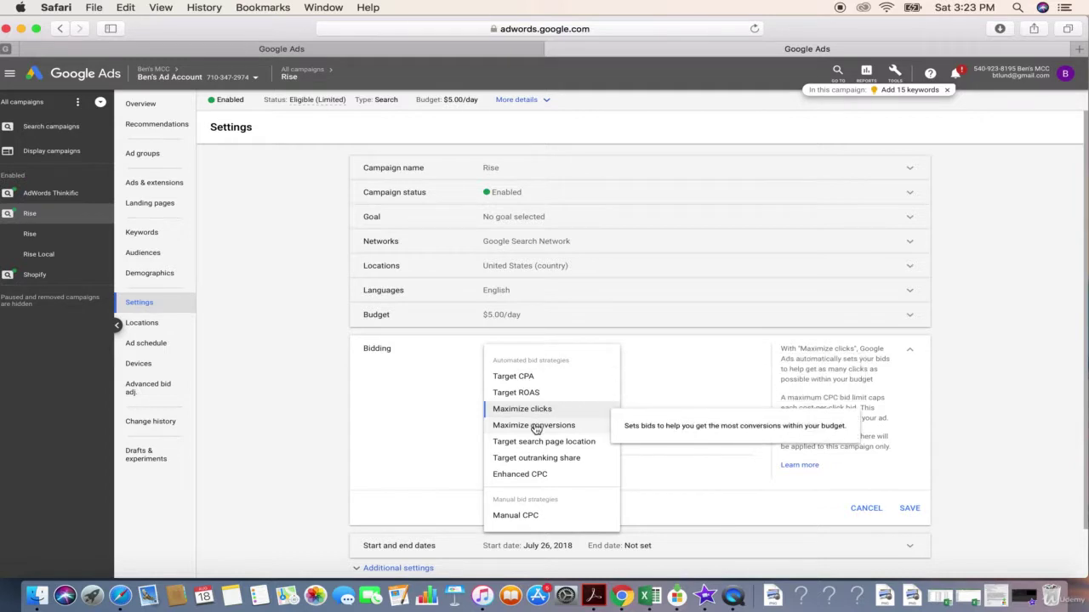
left_click(528, 378)
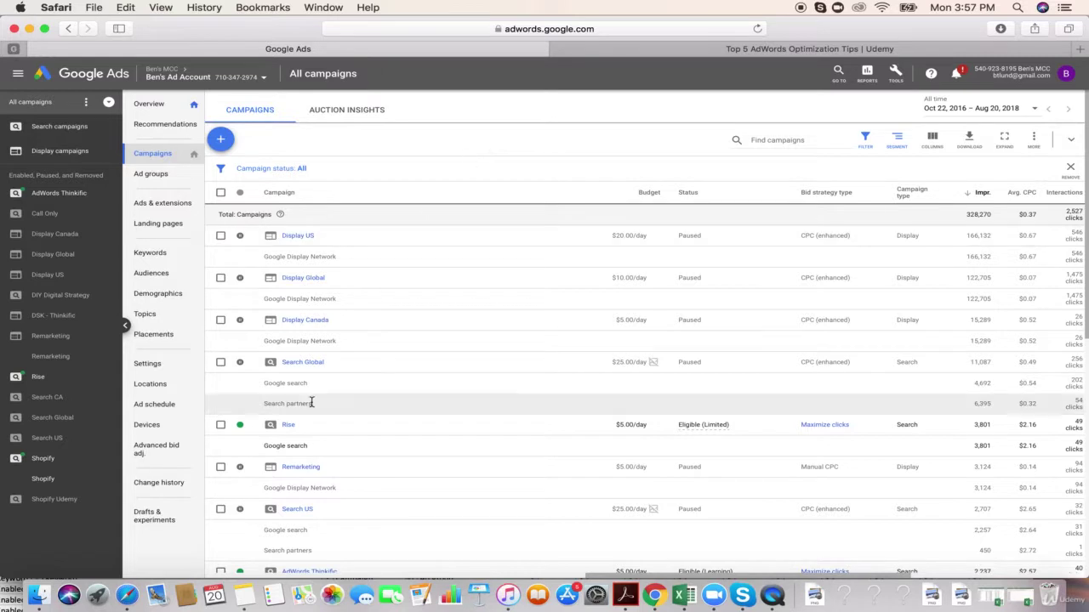
left_click(309, 469)
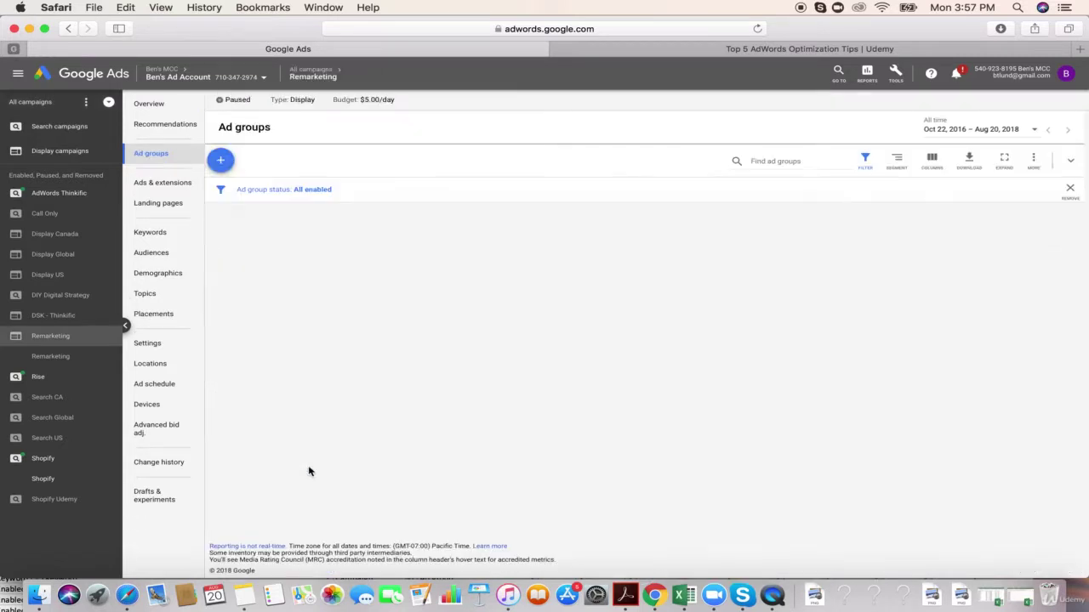
left_click(223, 162)
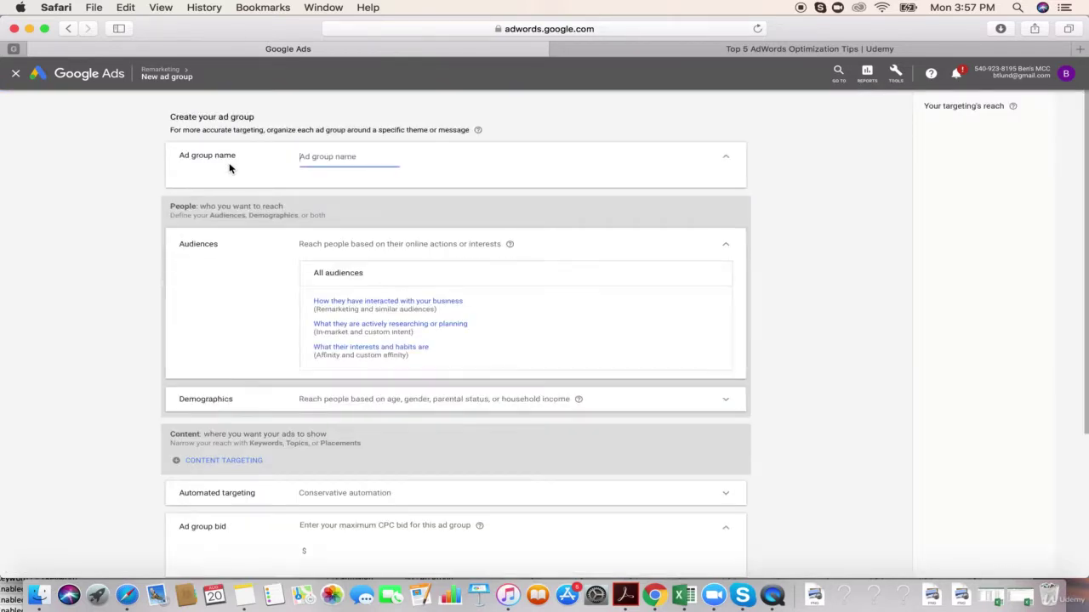
left_click(16, 74)
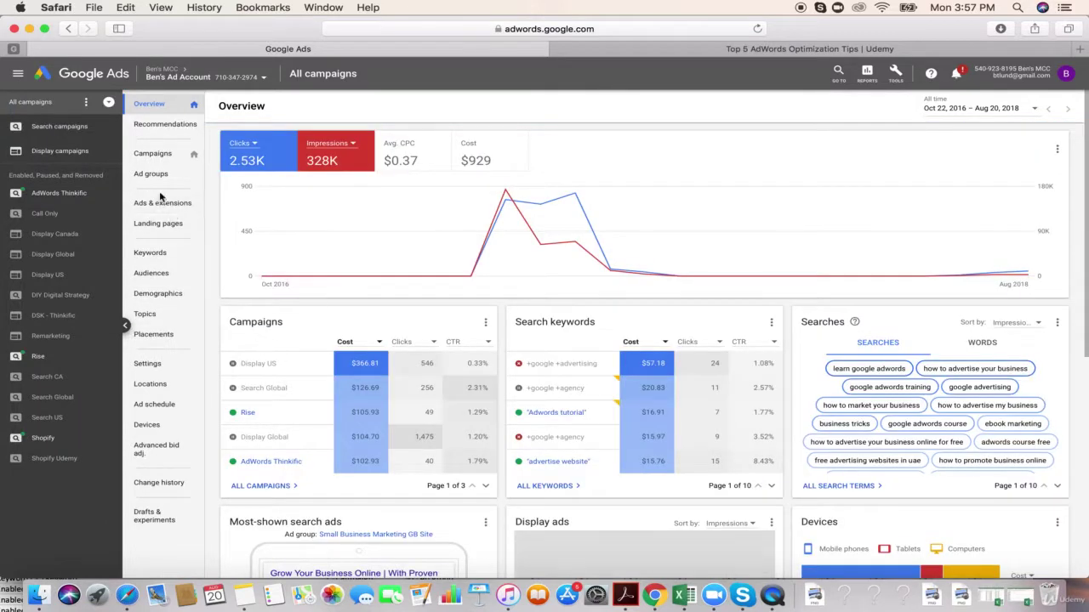
- Look over the account's ads and the list of all campaigns, and open the Remarketing display campaign
left_click(159, 205)
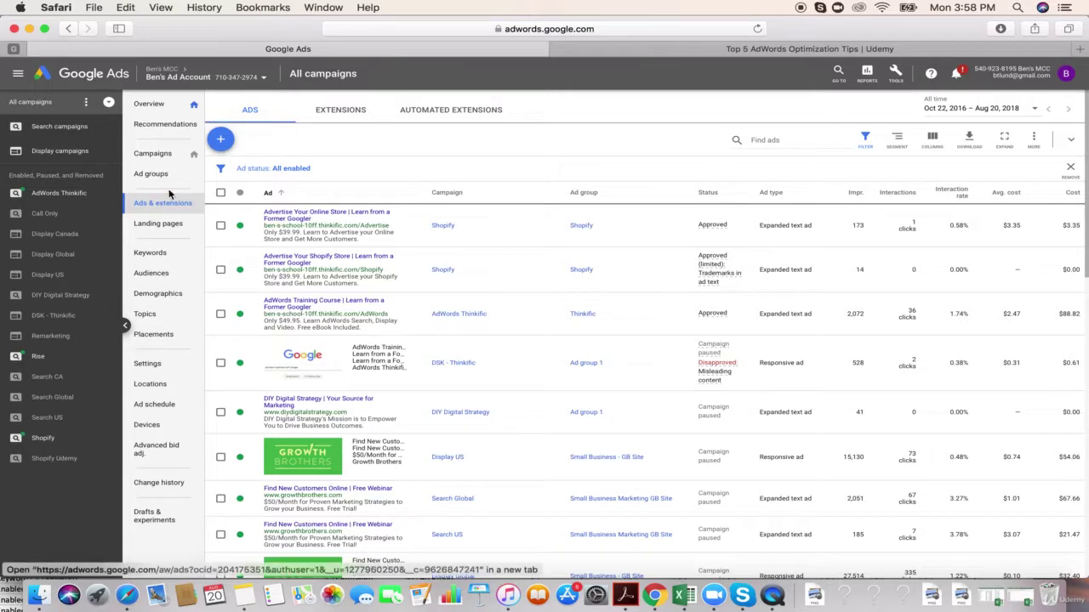
left_click(160, 157)
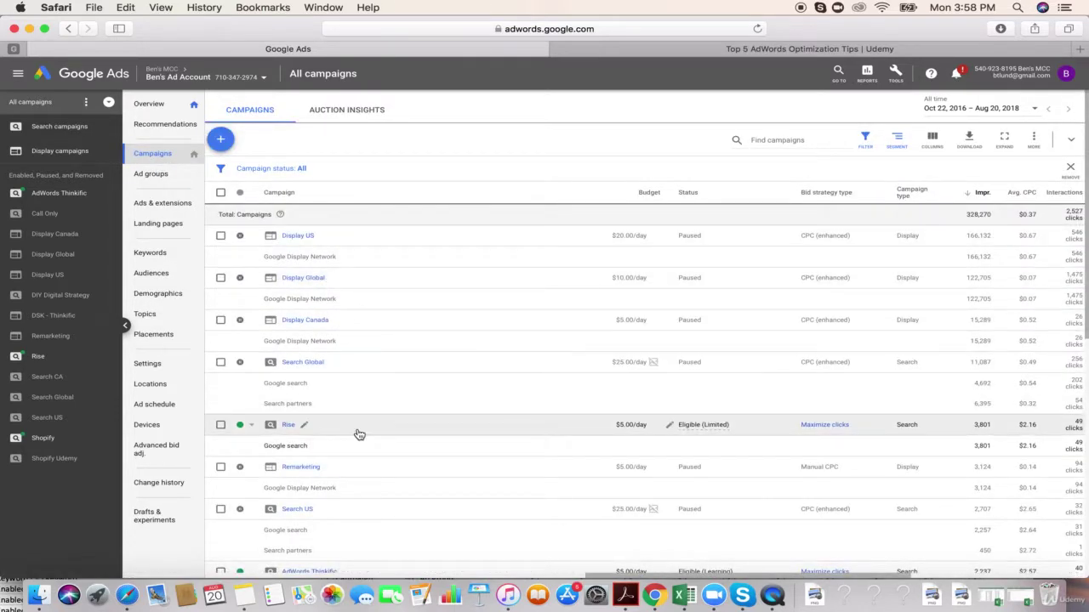
scroll(360, 435, "down", 1)
scroll(359, 434, "down", 3)
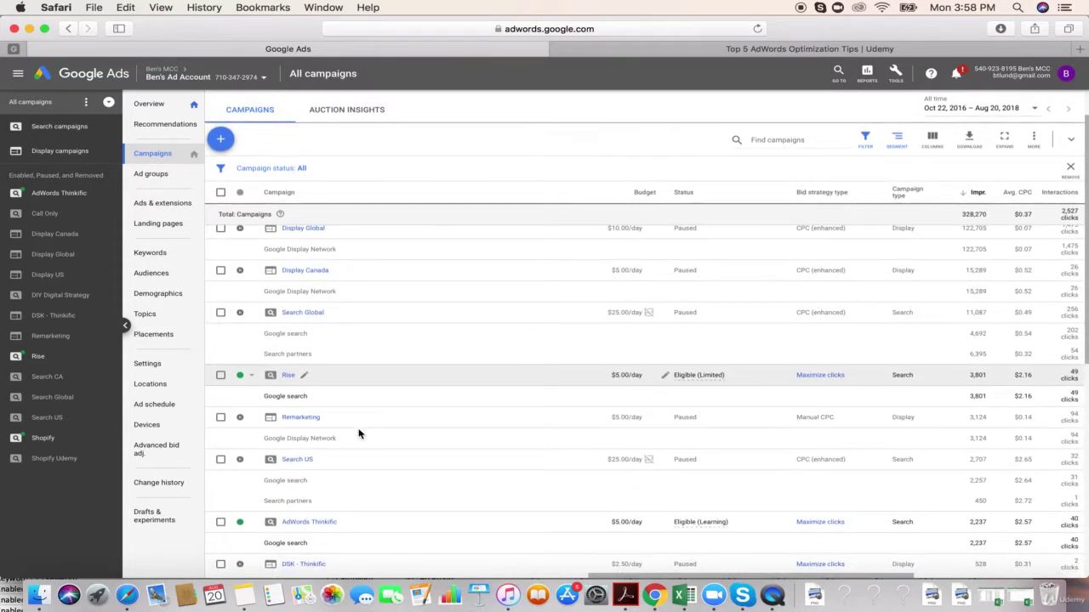
scroll(359, 433, "down", 1)
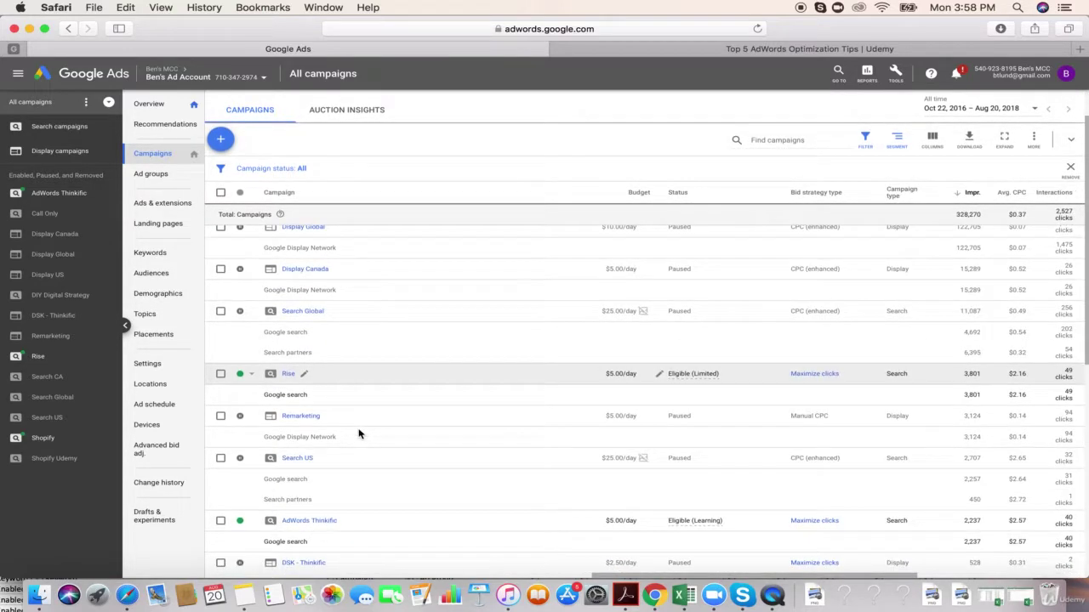
left_click(311, 417)
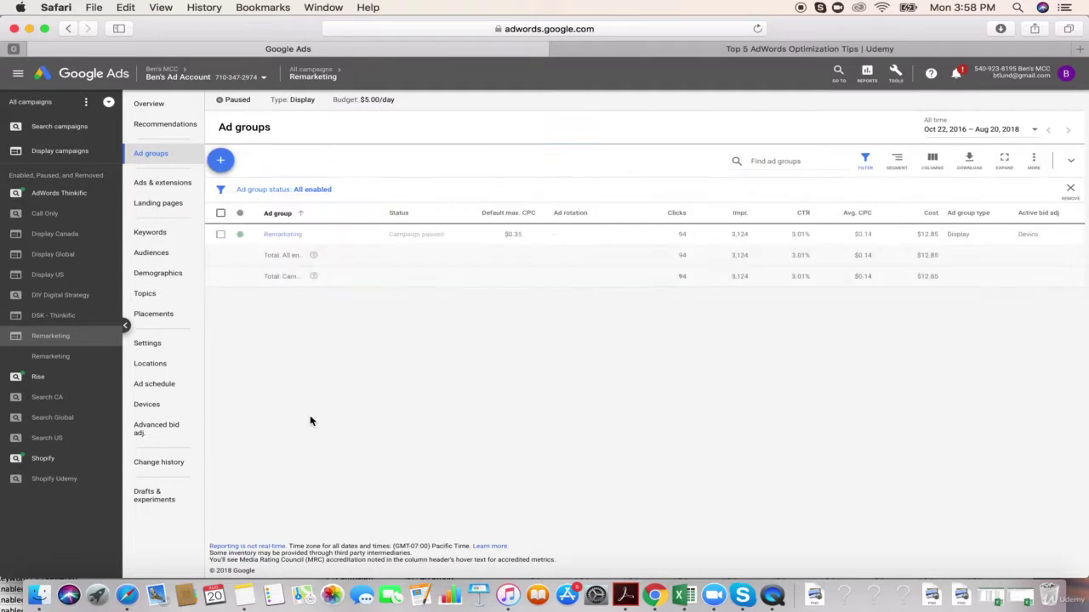
- Open the enabled "Grow your Business Today" responsive ad in the Remarketing ad group for editing and review its images, headlines and preview
left_click(285, 238)
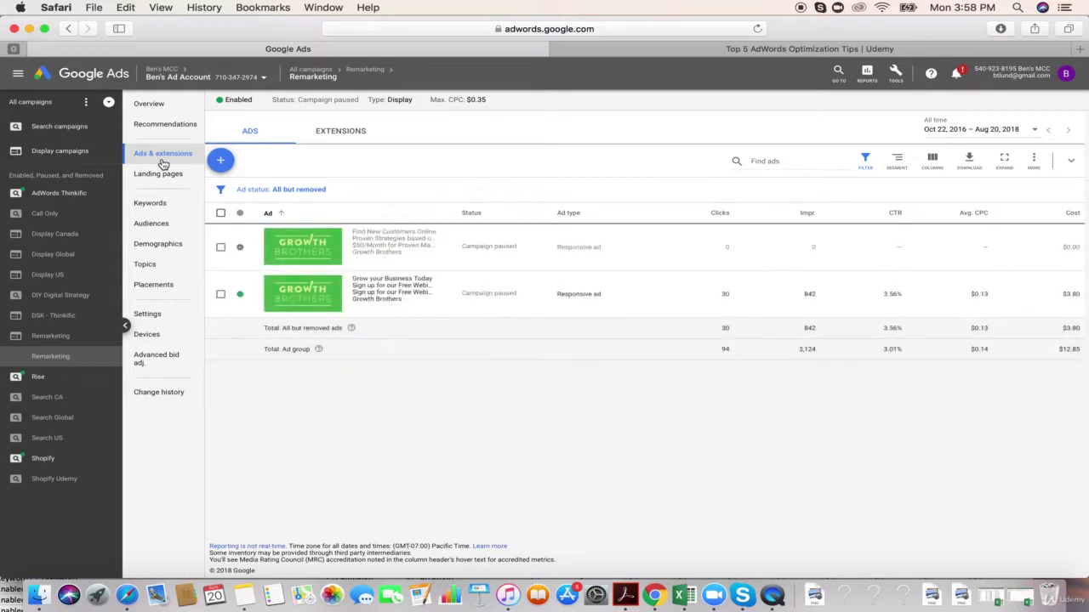
left_click(443, 296)
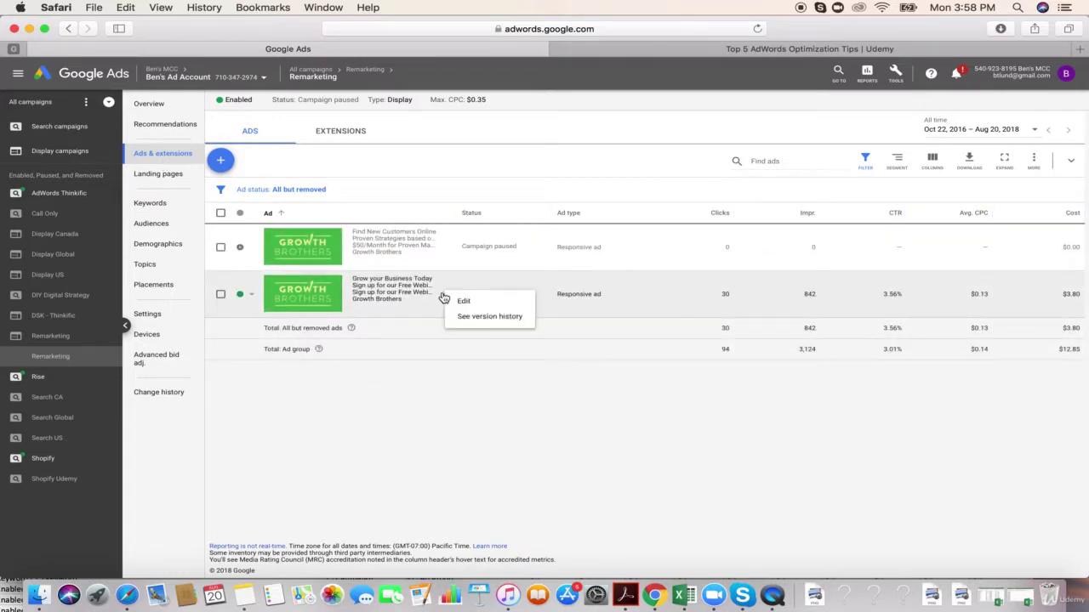
left_click(461, 303)
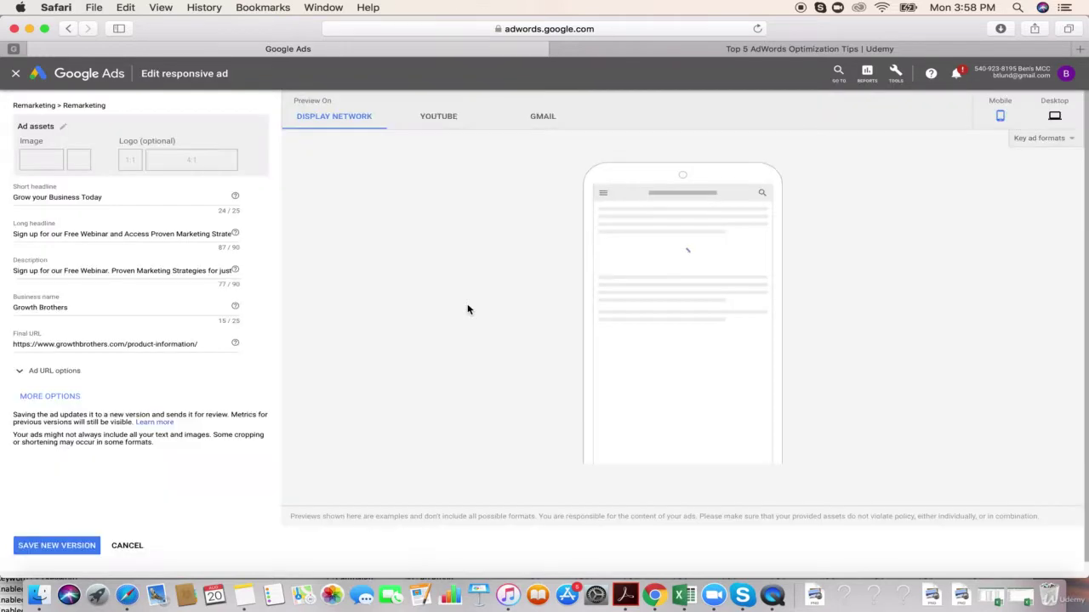
scroll(467, 310, "down", 2)
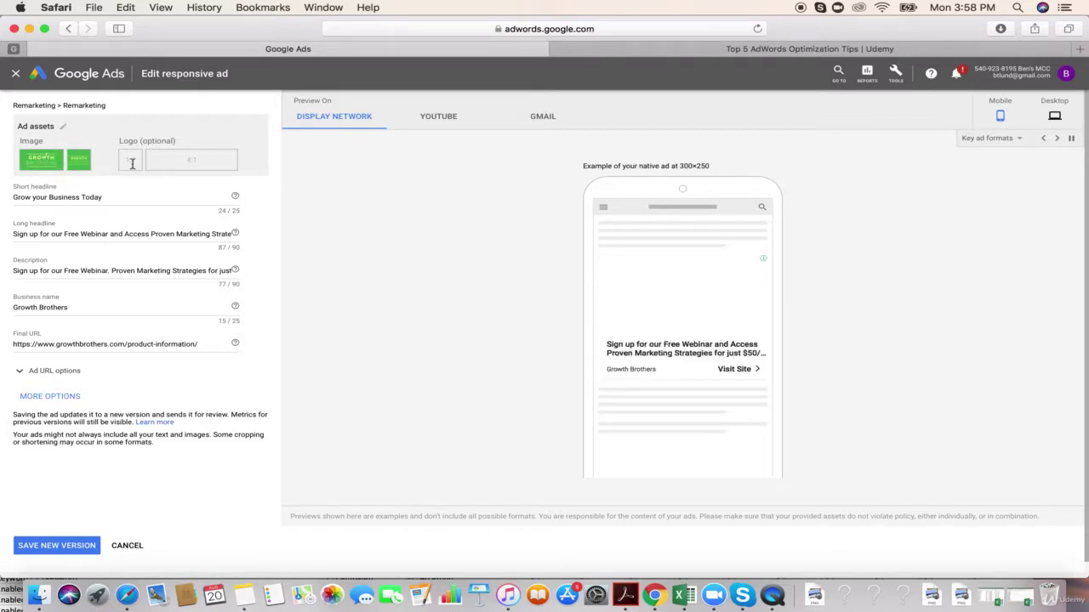
triple_click(124, 200)
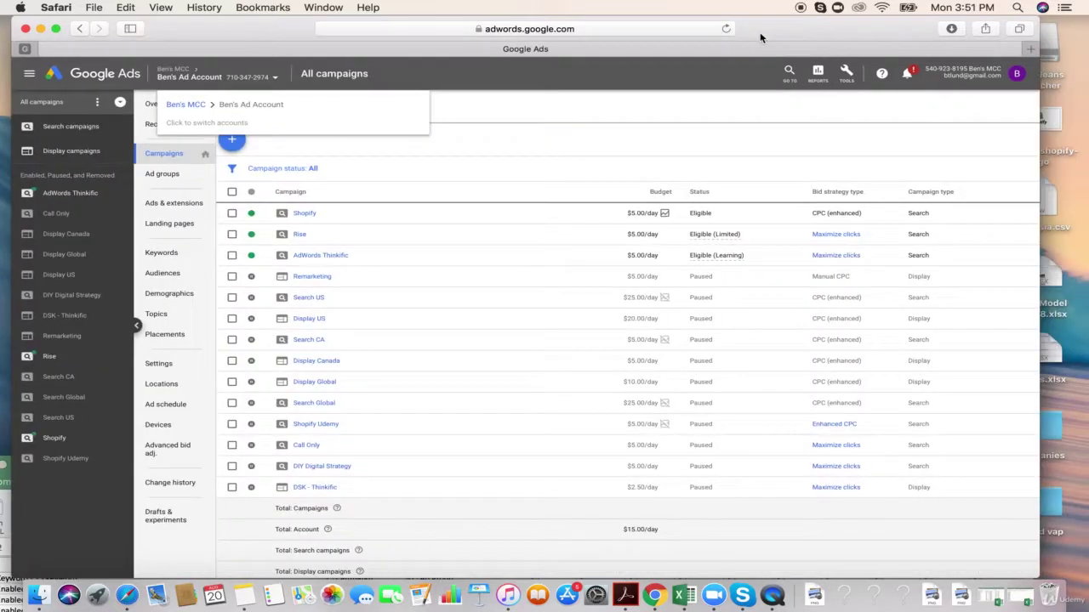
- Widen the browser window to fill the screen and open the network settings of the Shopify campaign
left_click_drag(1054, 75, 1030, 75)
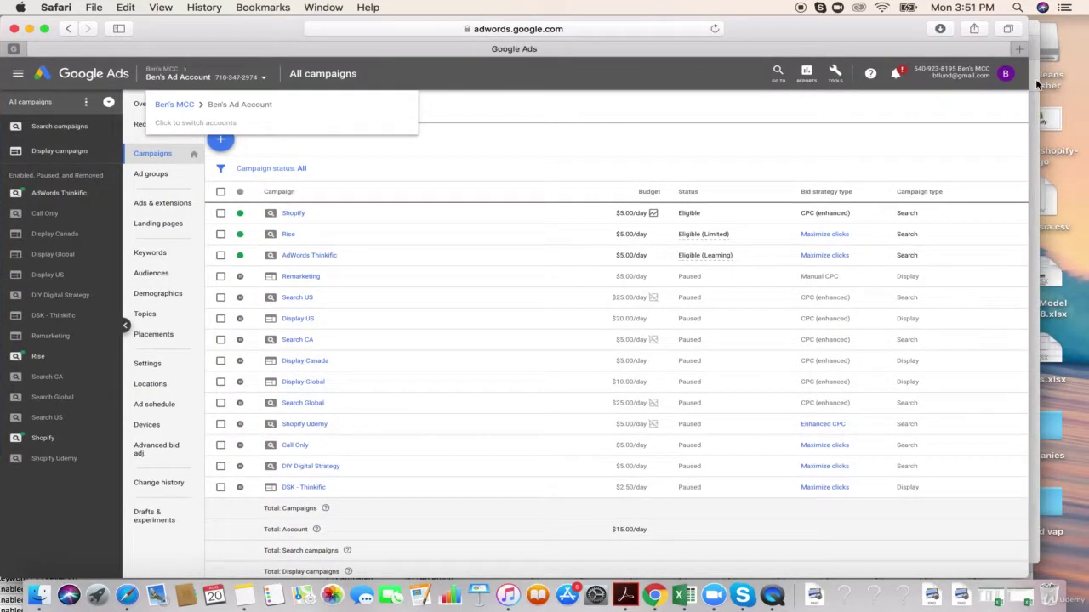
left_click_drag(1031, 78, 1085, 78)
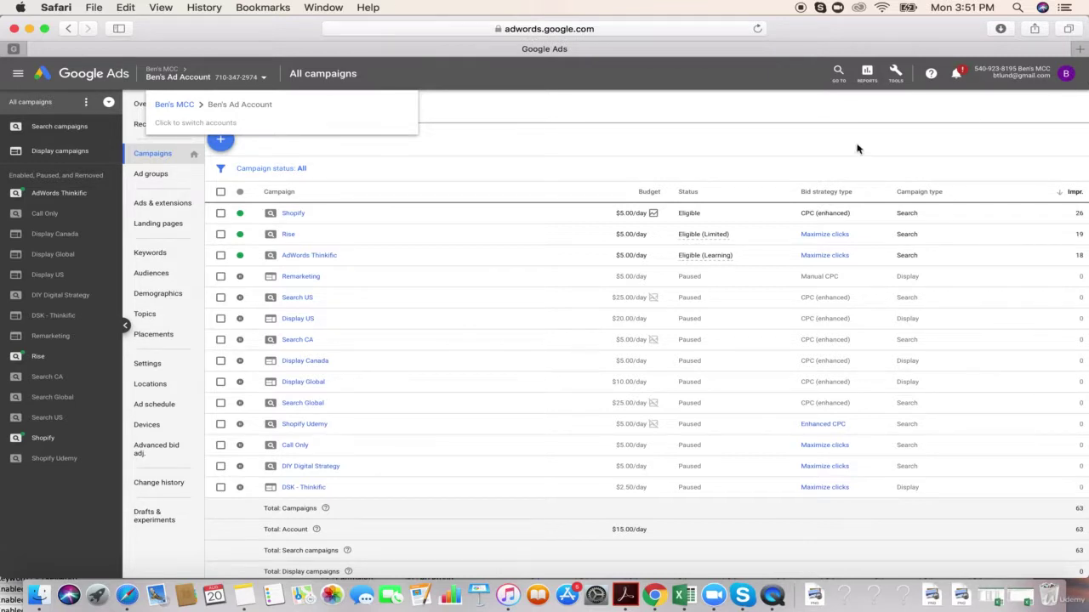
left_click(291, 214)
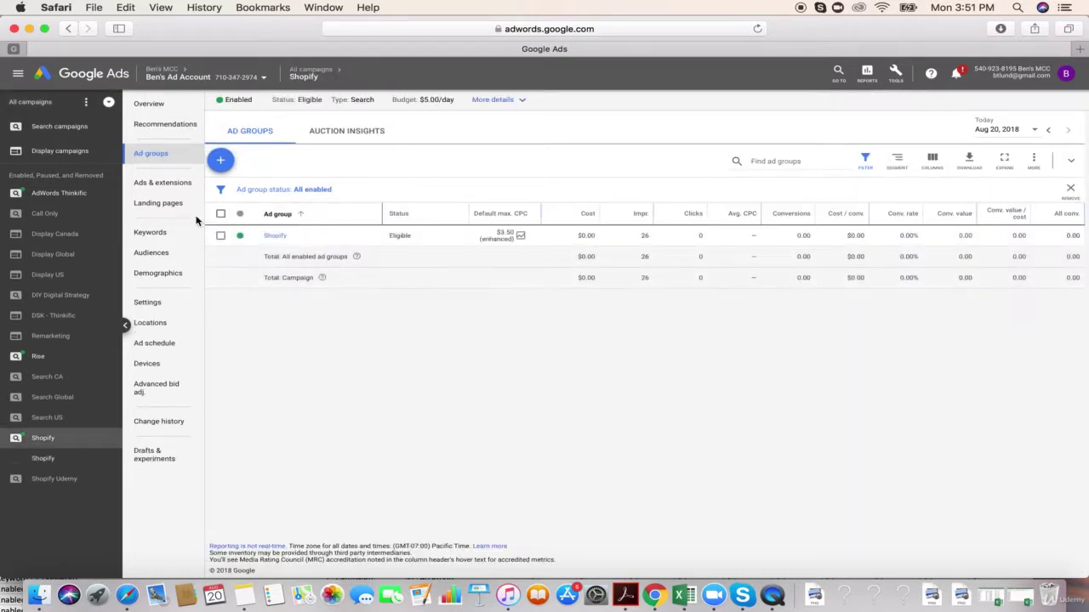
left_click(156, 309)
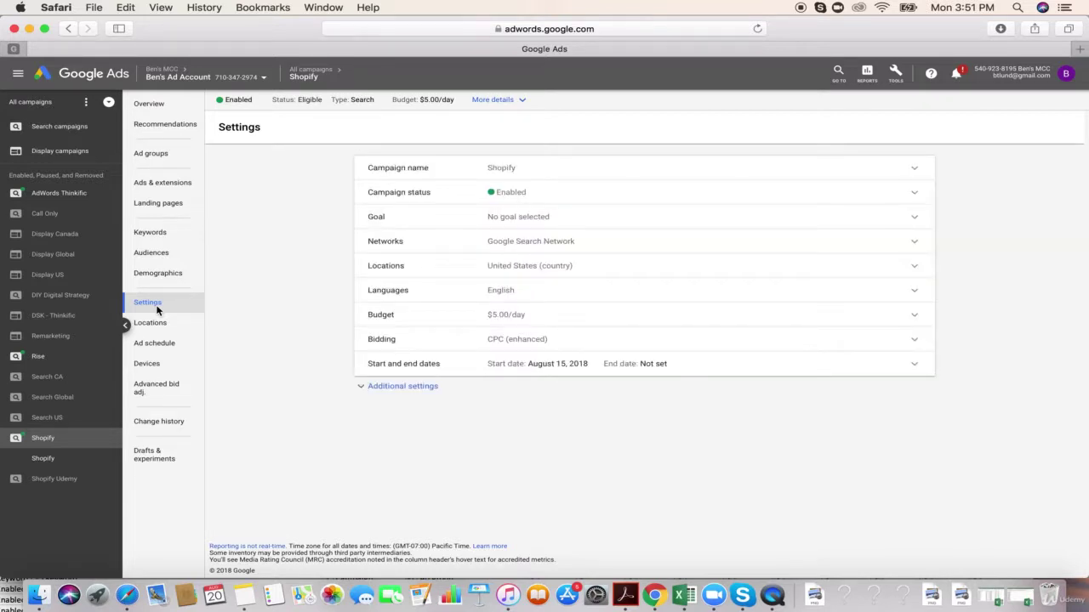
left_click(522, 242)
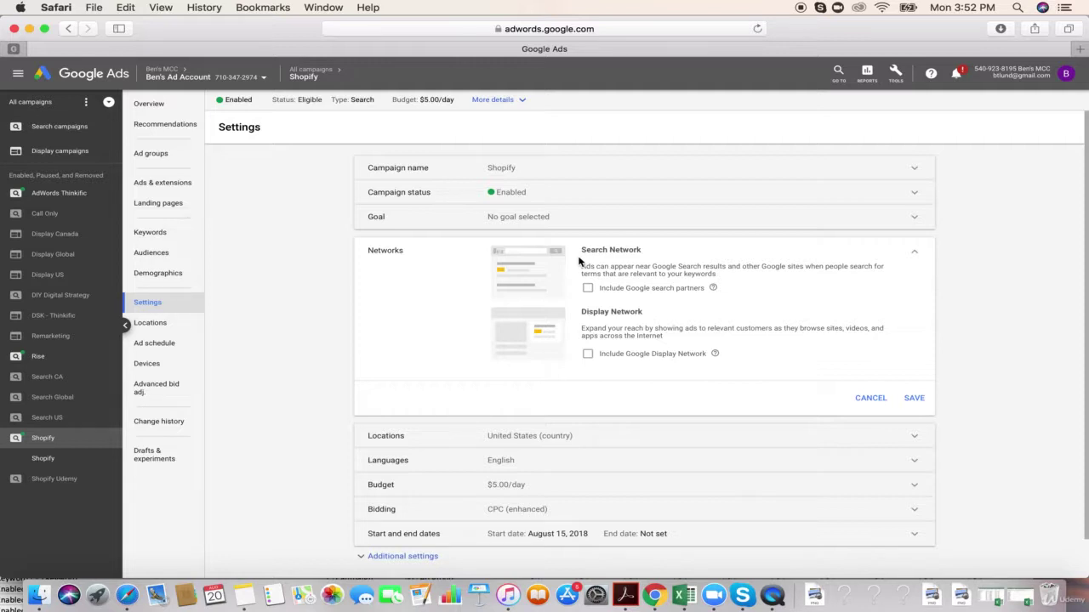
left_click_drag(581, 249, 643, 253)
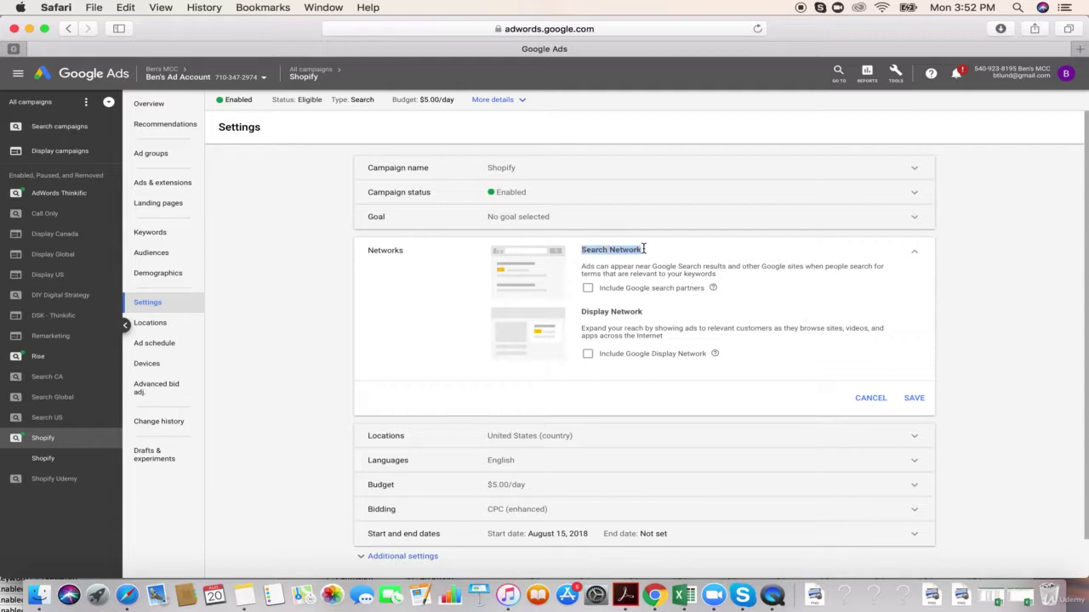
- Include Google search partners in the Shopify campaign's networks, keep the Google Display Network excluded, and save the setting
left_click(587, 290)
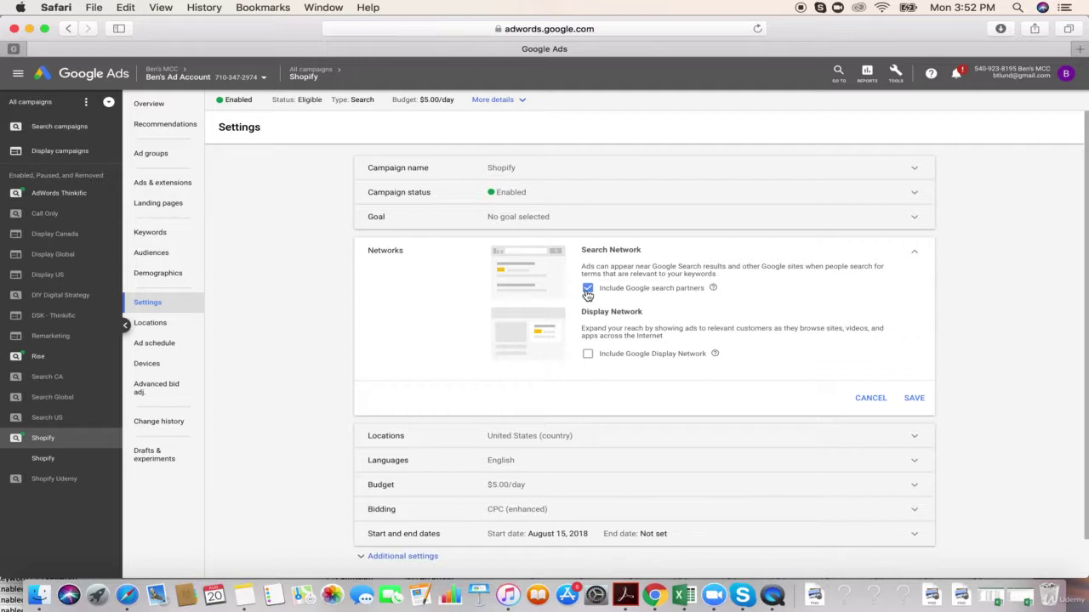
left_click_drag(598, 250, 631, 250)
left_click(588, 355)
left_click(661, 357)
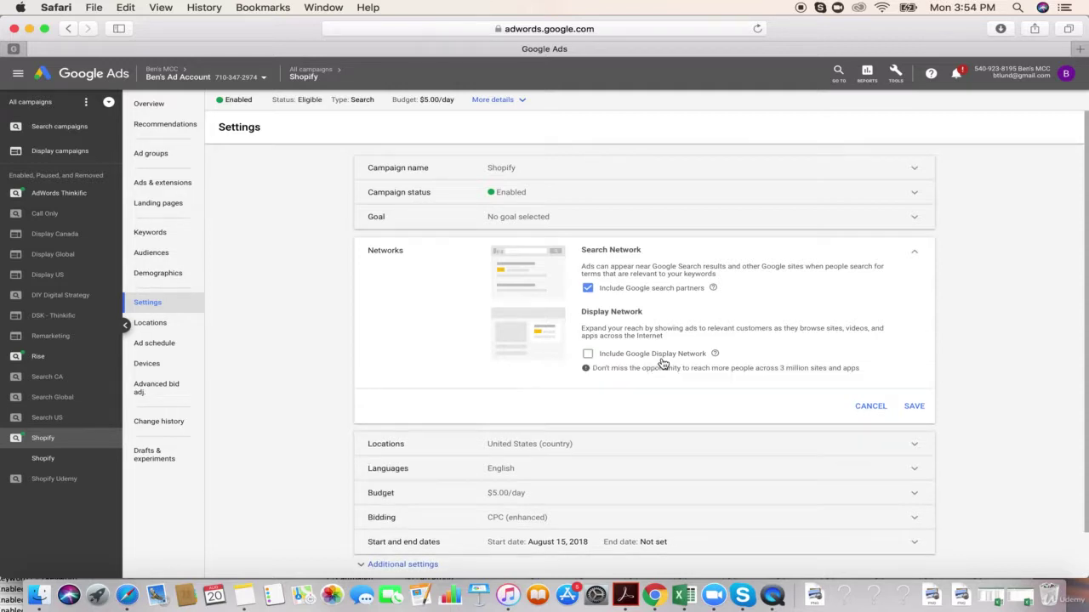
left_click(921, 412)
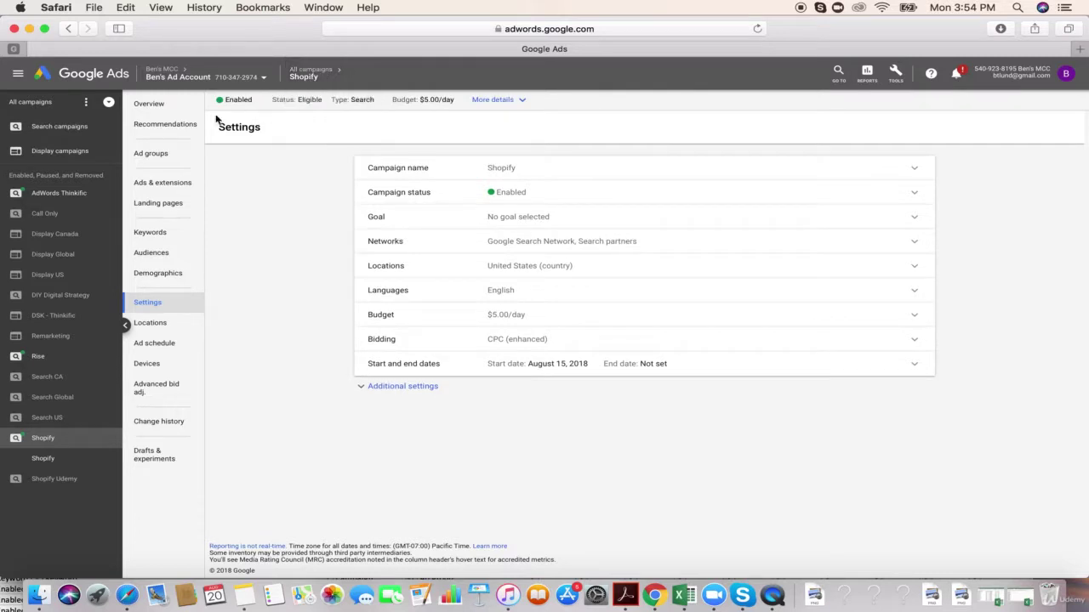
- Show all campaigns for the All time date range, segmented by Network (with search partners)
left_click(317, 70)
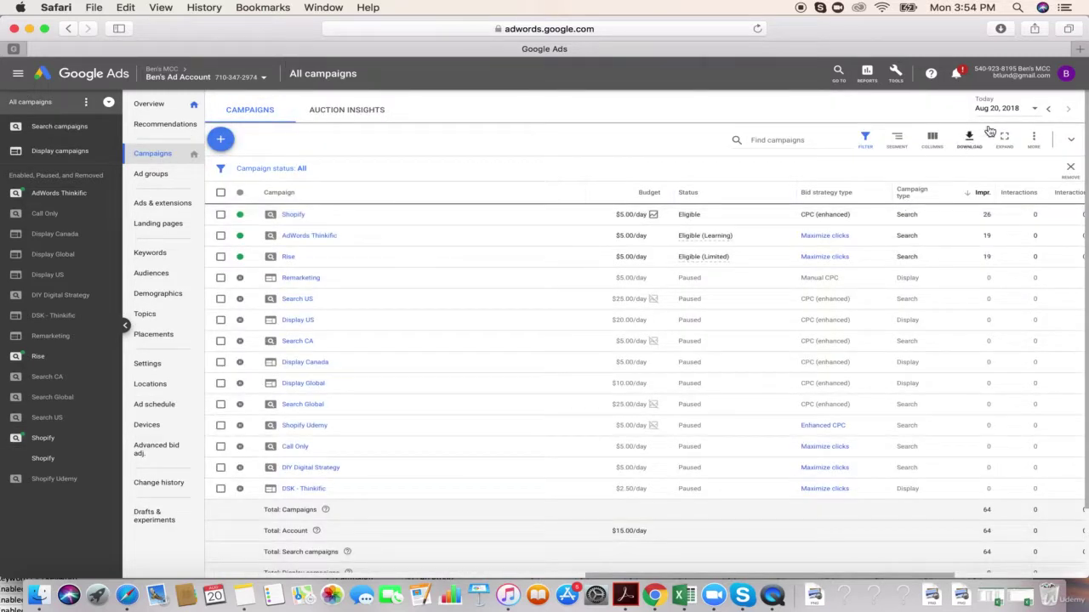
left_click(1007, 109)
left_click(866, 275)
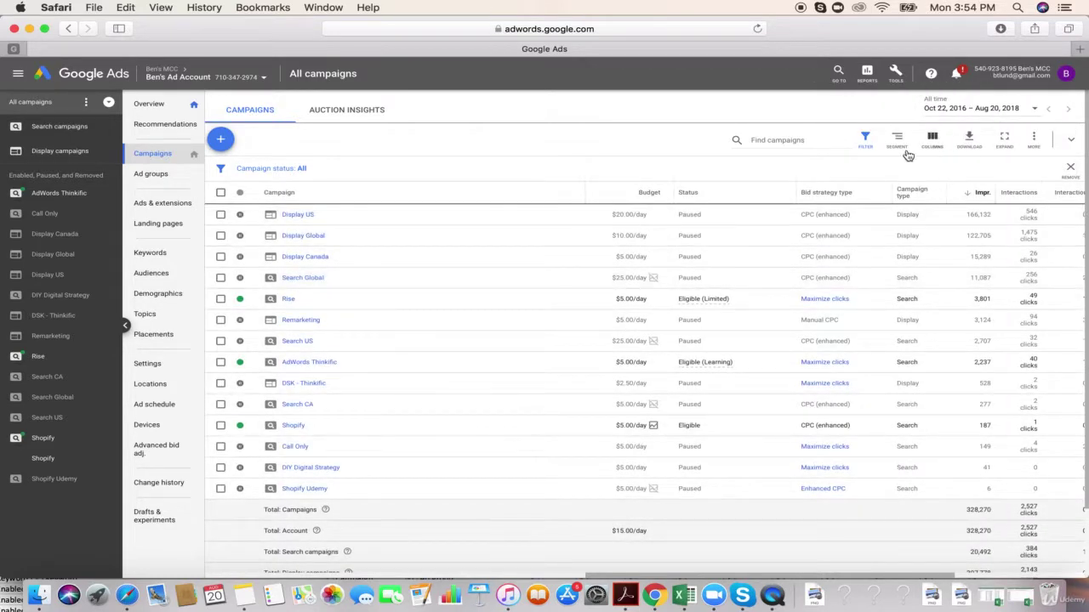
left_click(898, 144)
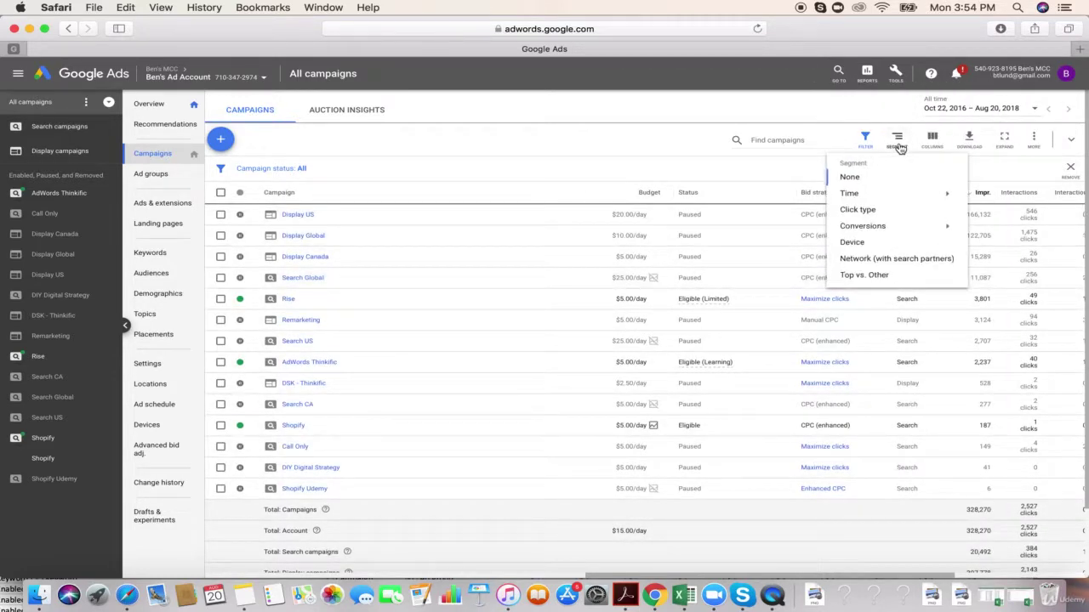
left_click(872, 260)
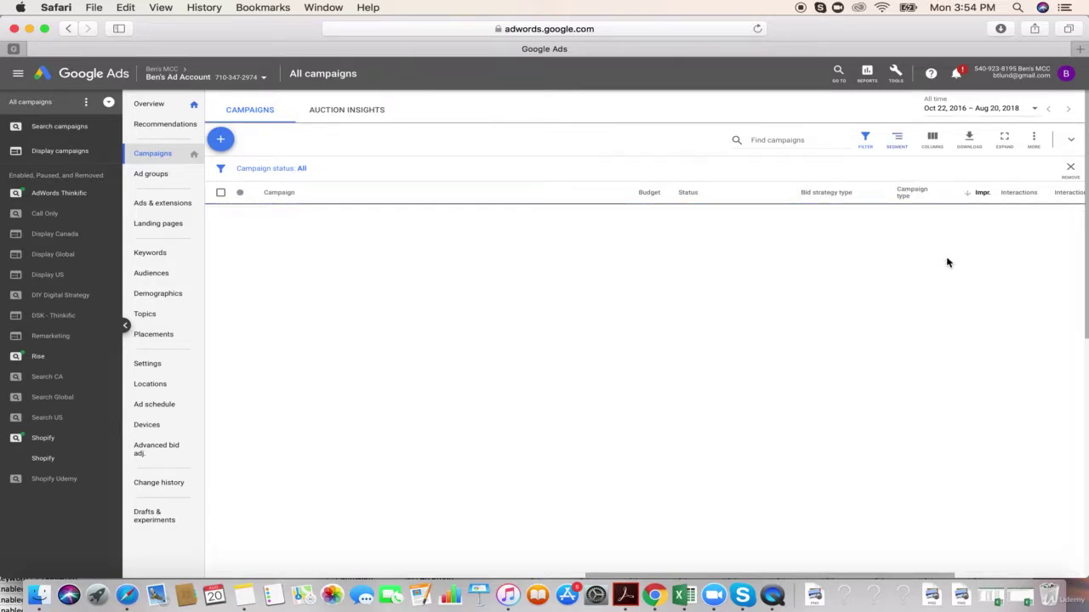
- Add the Avg. CPC column to the campaigns table, placed directly after Impr., and apply the column set
left_click(933, 143)
left_click(926, 162)
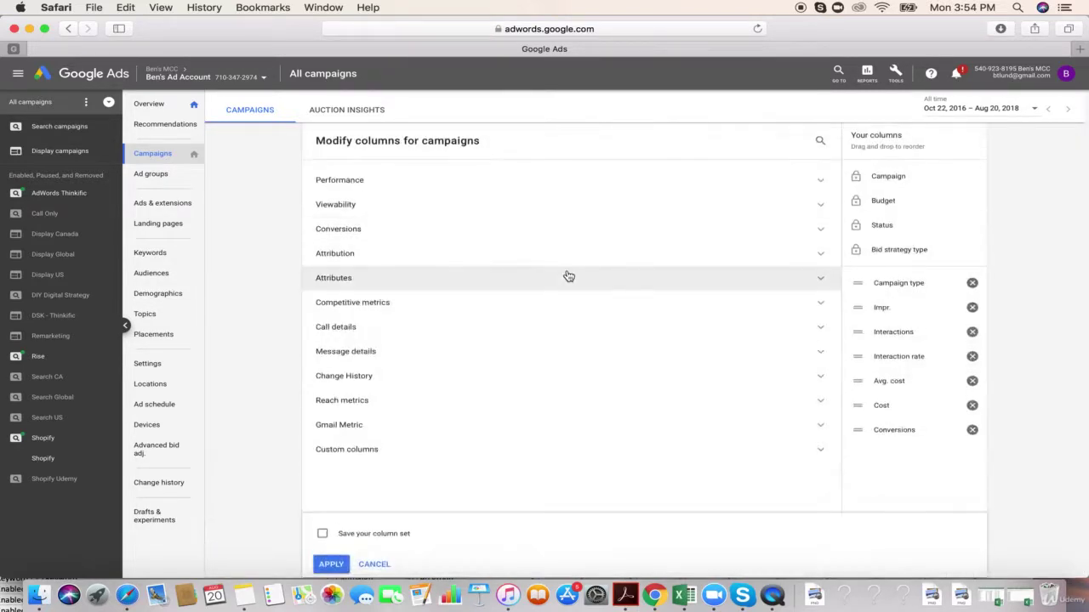
left_click(533, 185)
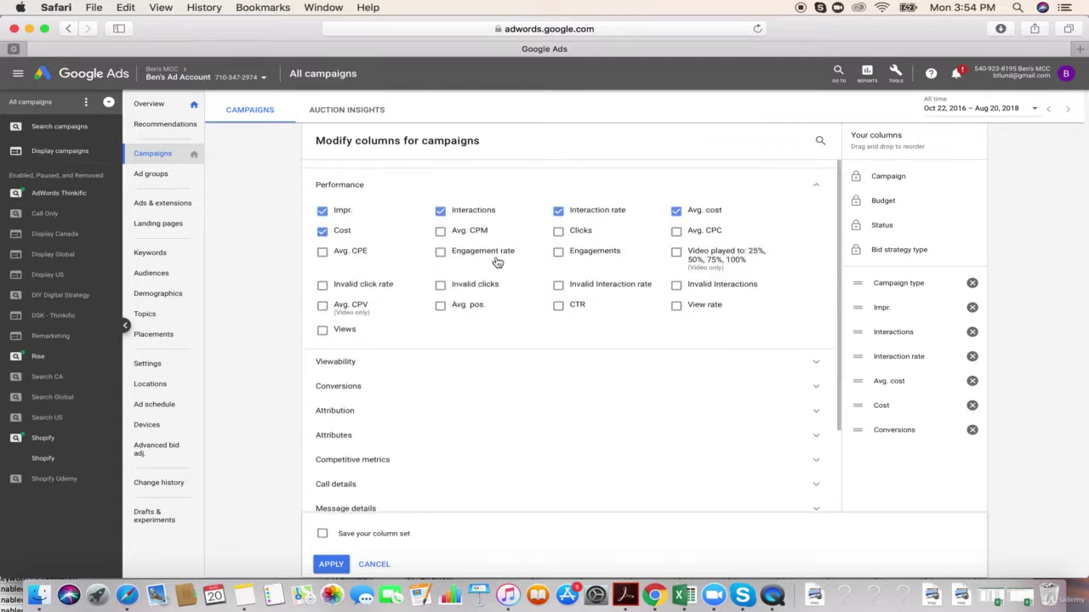
left_click(697, 235)
left_click_drag(872, 454, 877, 332)
left_click(420, 390)
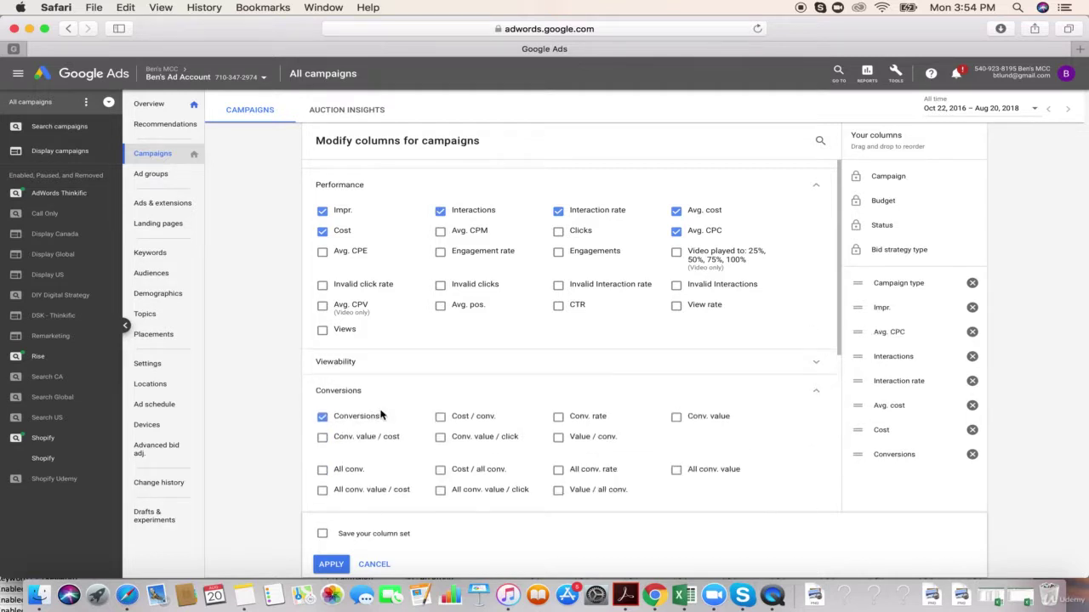
scroll(401, 463, "down", 3)
left_click(330, 564)
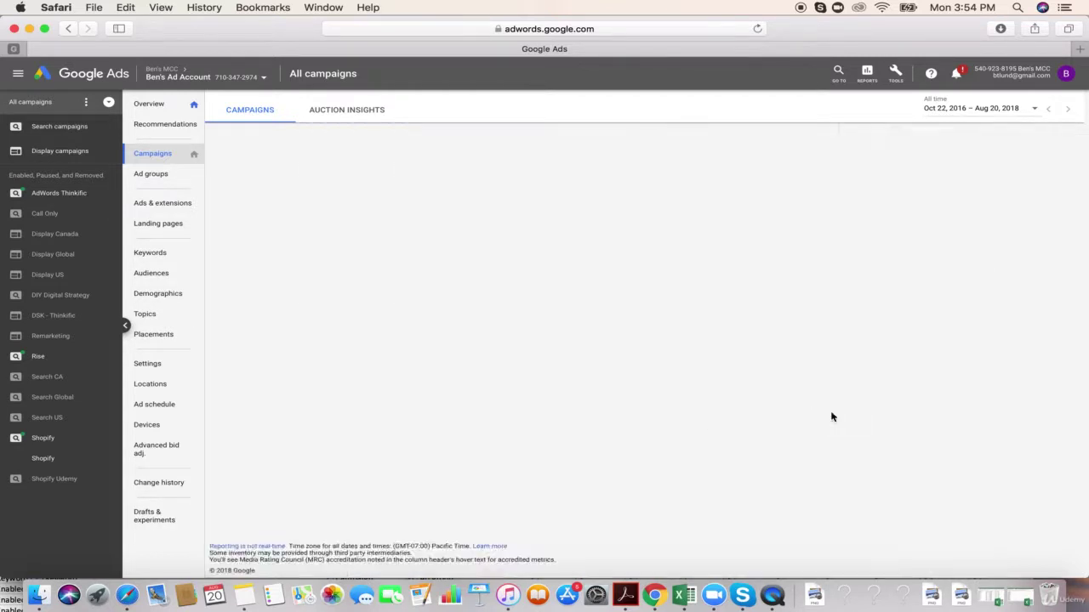
- Compare the Search Global campaign's Google search and Search partners rows by average CPC, interaction rate and conversions
scroll(930, 375, "right", 3)
scroll(931, 376, "down", 1)
scroll(927, 376, "down", 2)
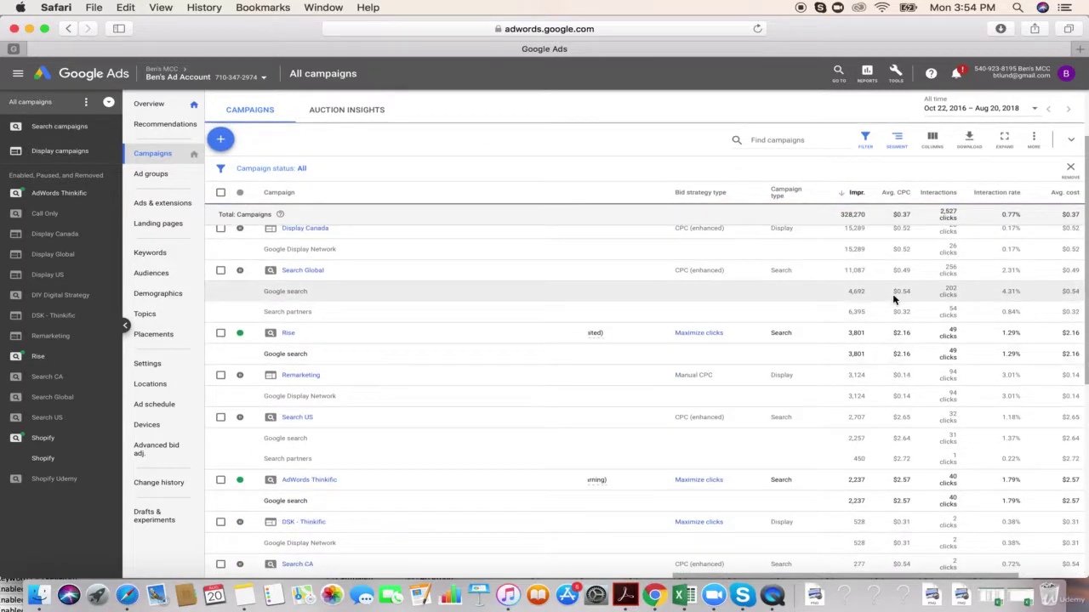
scroll(893, 301, "right", 1)
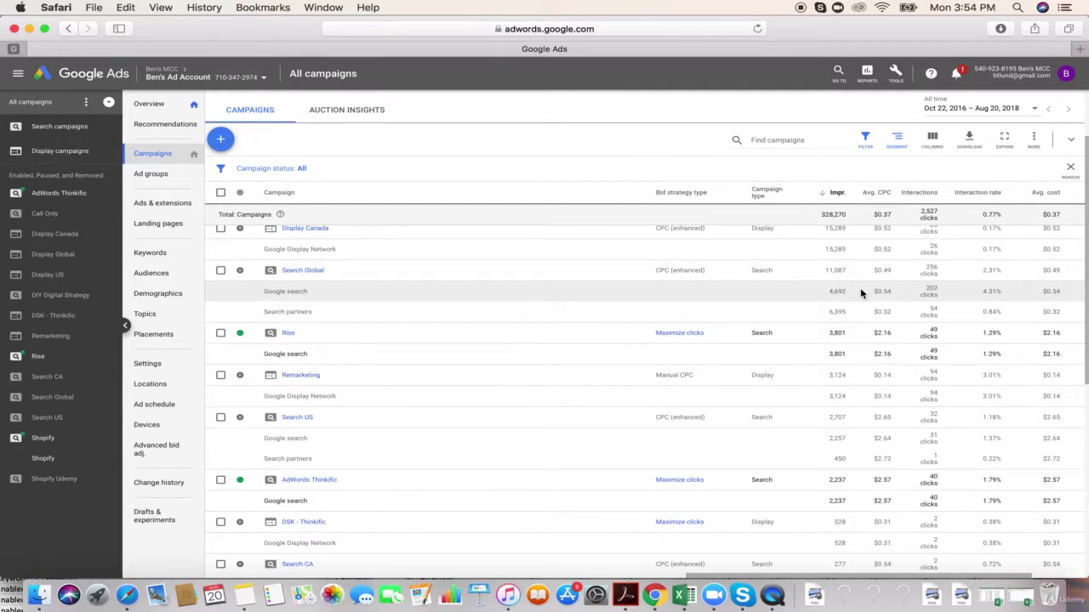
scroll(860, 292, "right", 1)
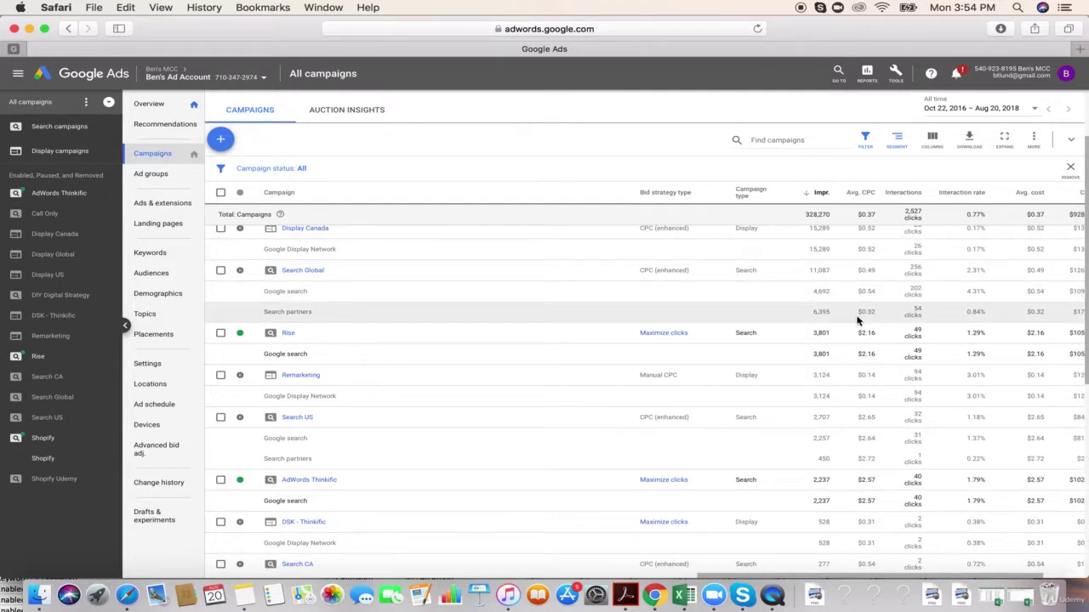
left_click_drag(858, 312, 873, 312)
double_click(973, 312)
scroll(970, 310, "right", 3)
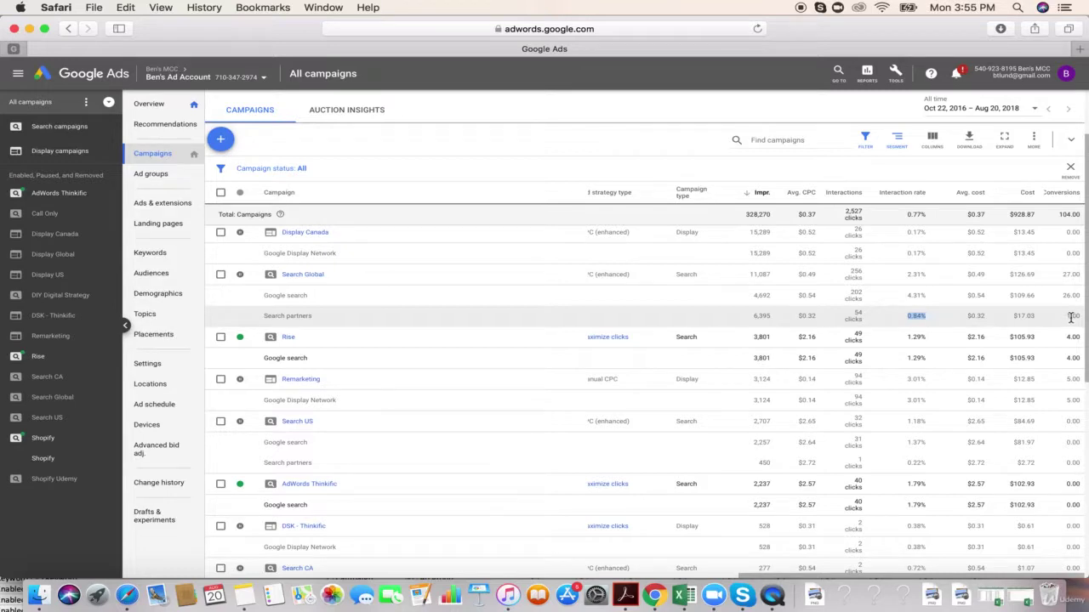
- Add the Cost / conv. column to the campaigns table and apply the column set
left_click(932, 139)
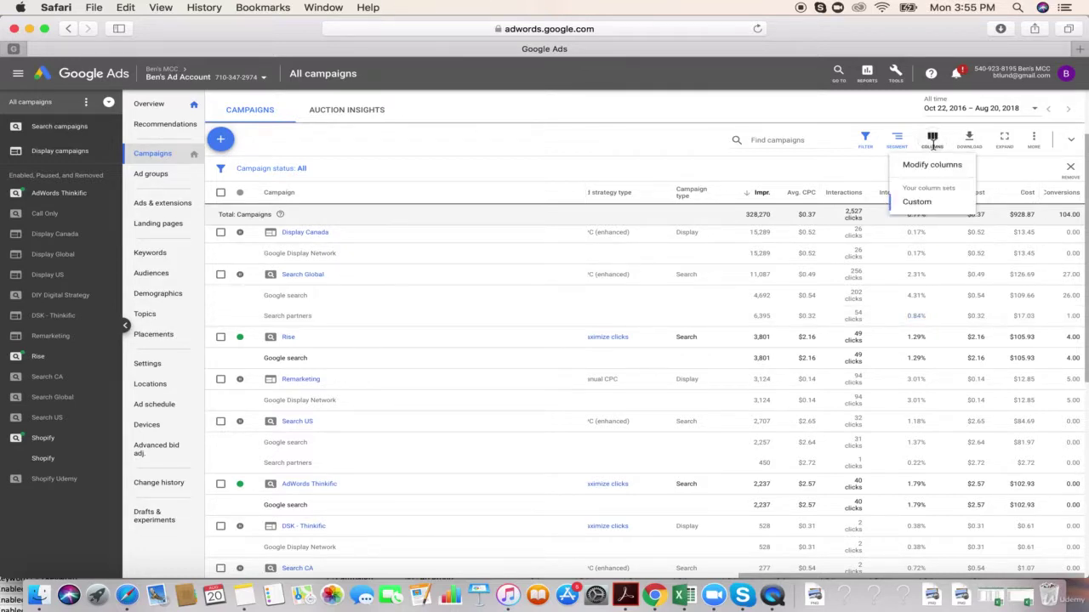
left_click(911, 166)
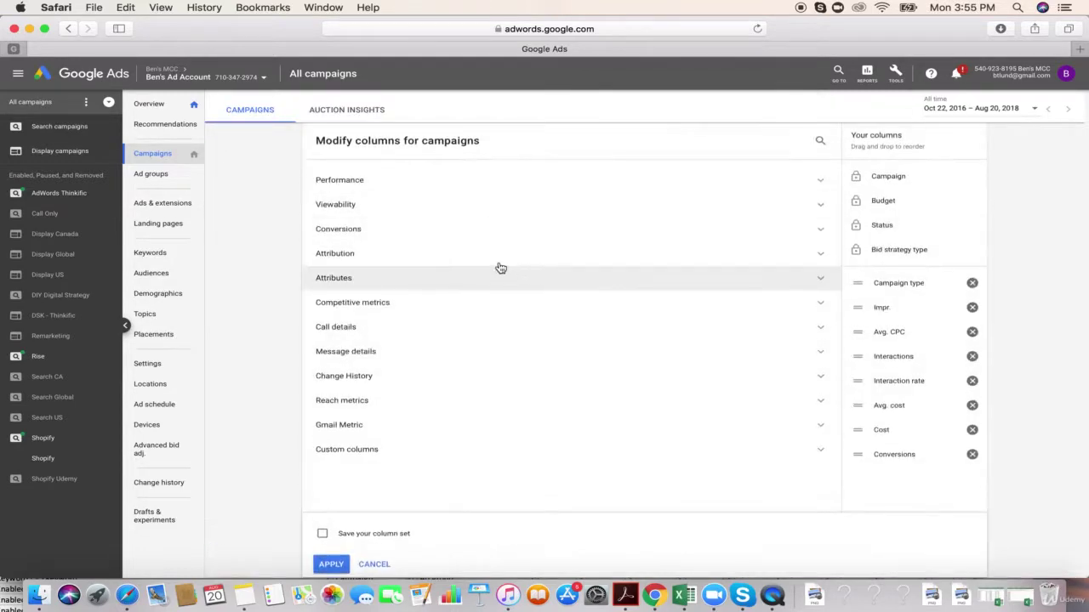
left_click(362, 236)
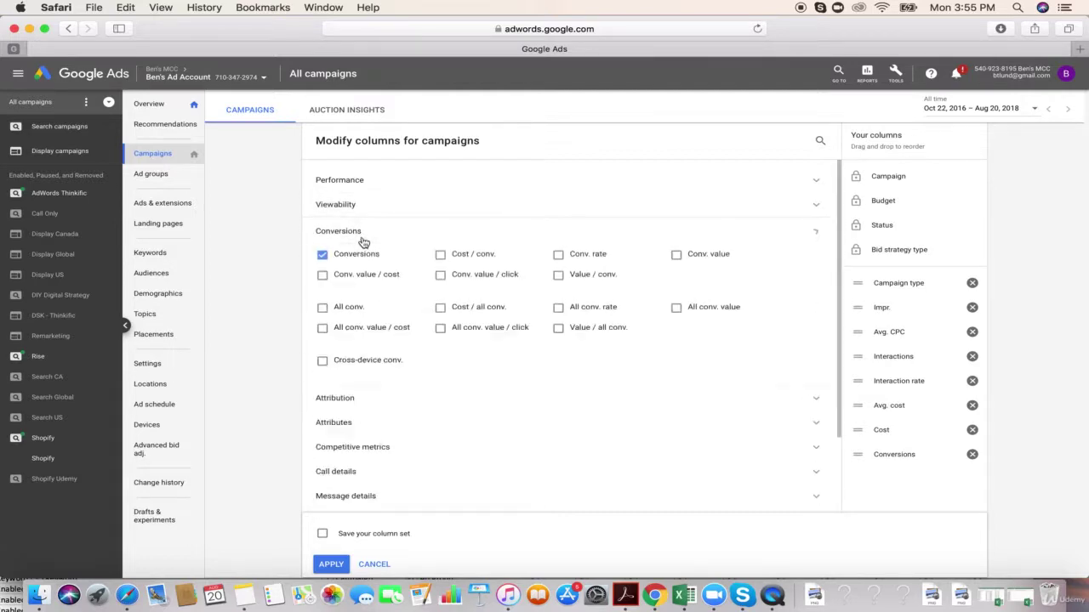
left_click(499, 262)
left_click(331, 564)
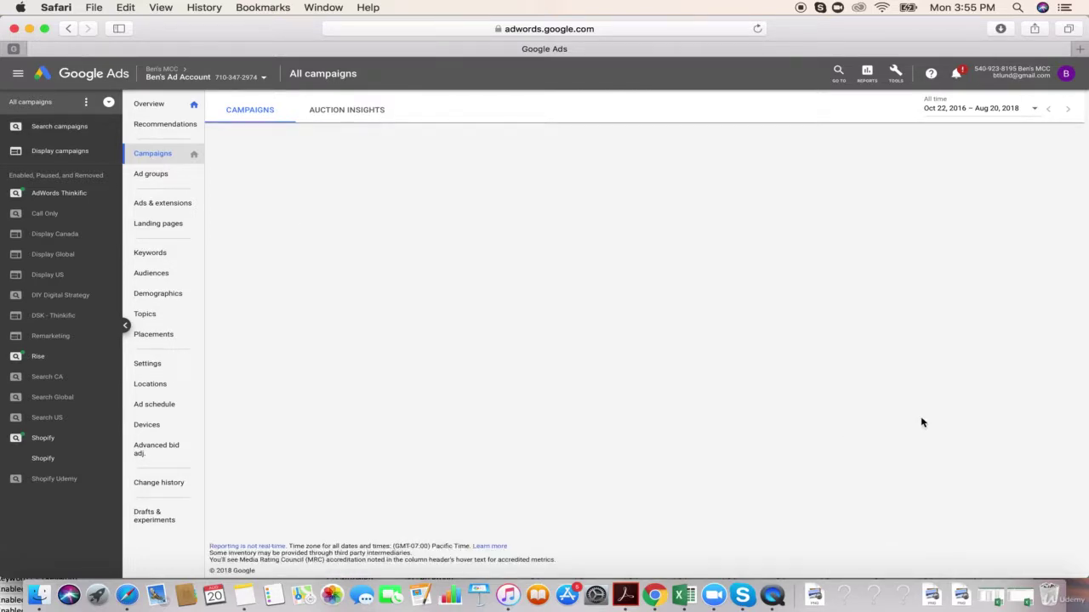